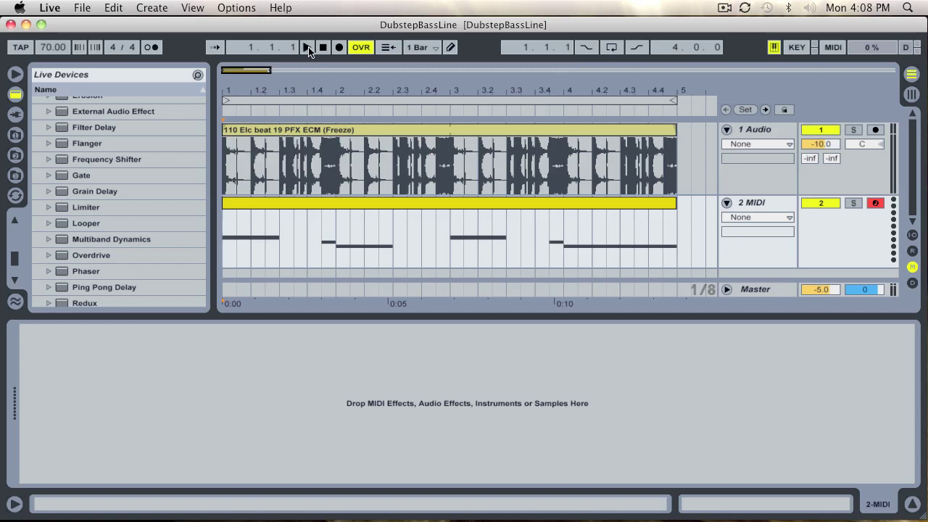
- Turn on arrangement looping over the four bars and audition the beat
{"action": "left_click", "coordinate": [611, 47]}
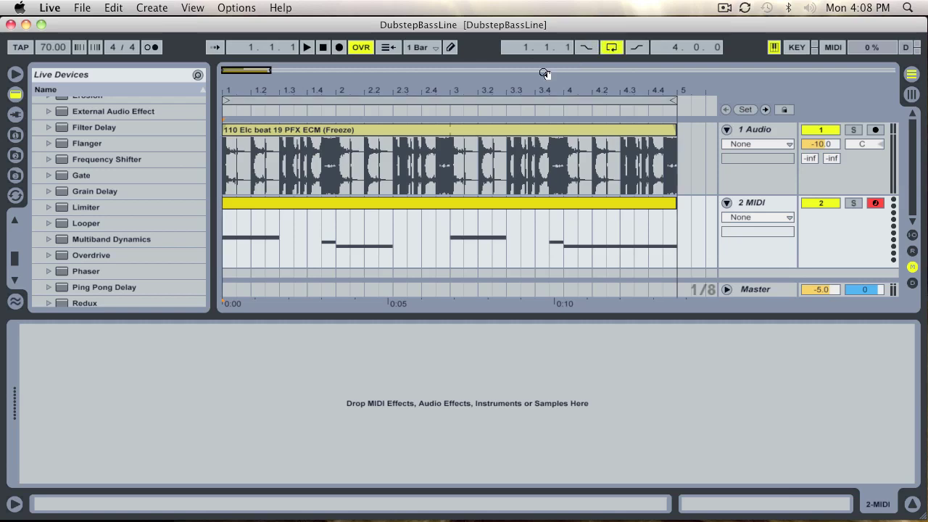
{"action": "left_click", "coordinate": [308, 48]}
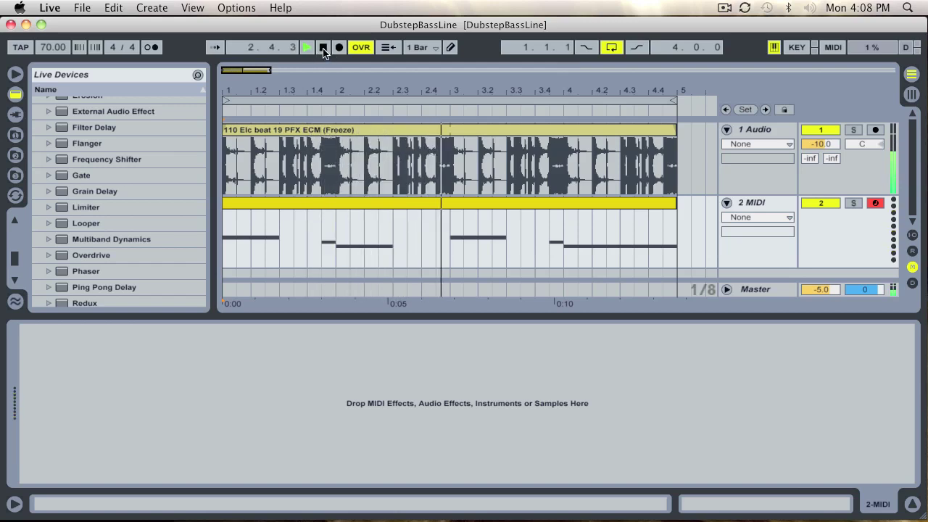
{"action": "left_click", "coordinate": [324, 50]}
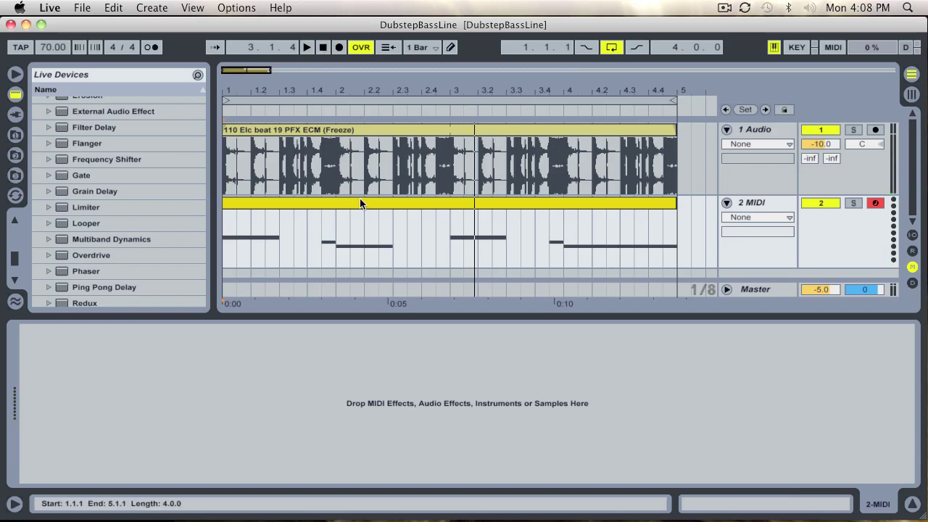
- Examine the bass line notes in the MIDI clip on the 2 MIDI track, then close the detail view
{"action": "double_click", "coordinate": [357, 204]}
{"action": "left_click", "coordinate": [357, 204]}
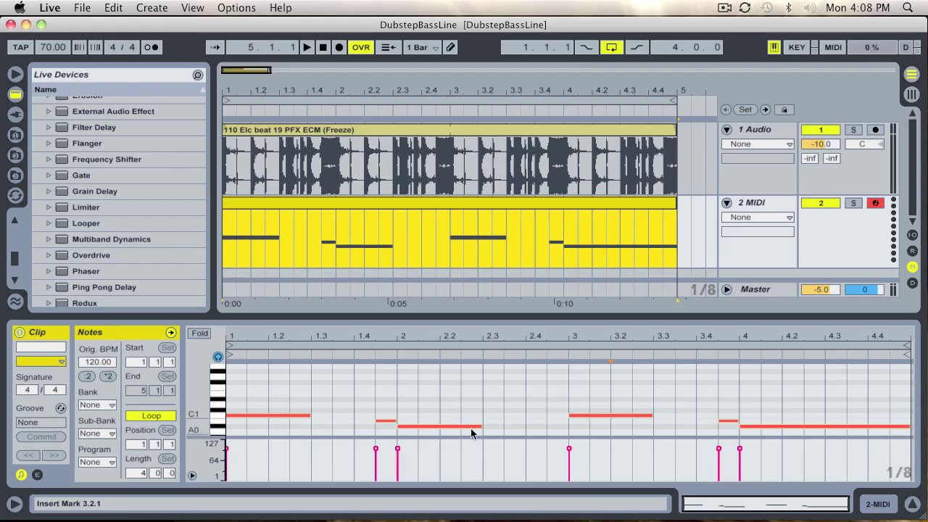
{"action": "left_click", "coordinate": [914, 504]}
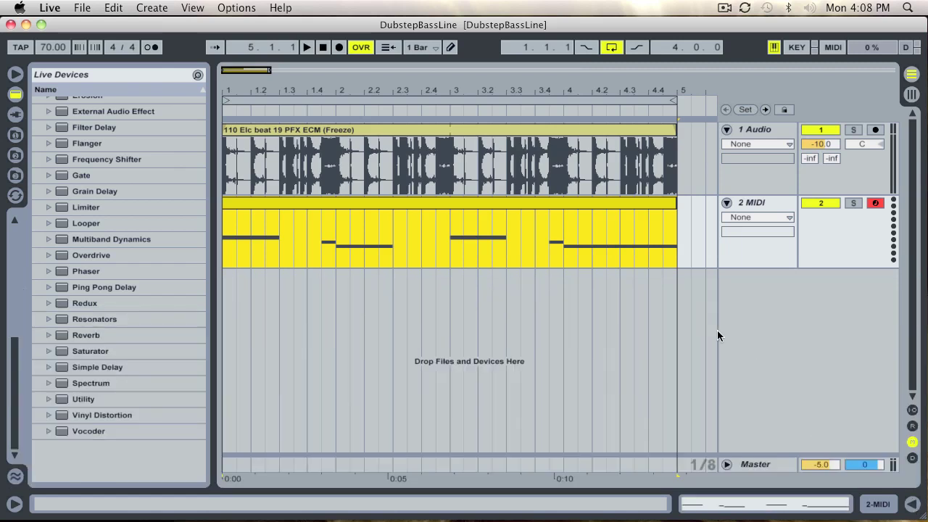
- Load an empty Instrument Rack onto the 2 MIDI track and show its chain list with the macro controls hidden
{"action": "scroll", "coordinate": [123, 217], "scroll_direction": "up", "scroll_amount": 10}
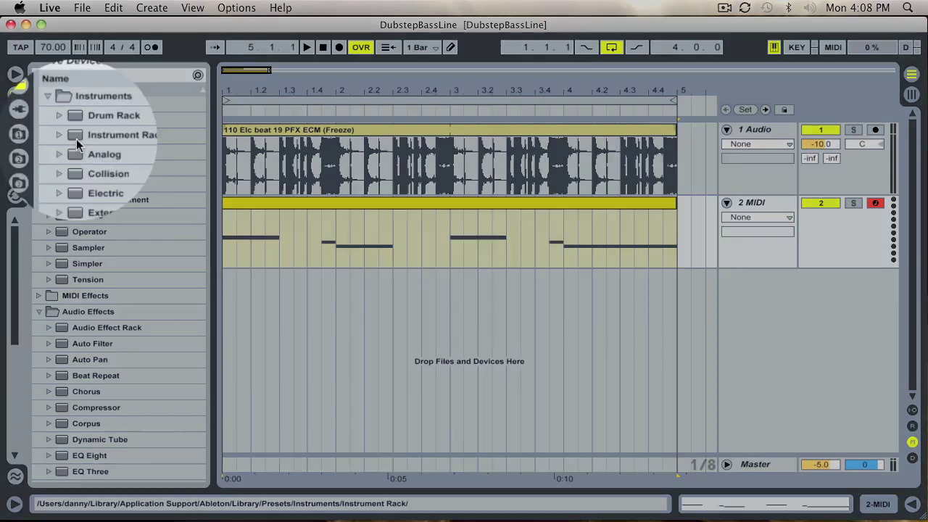
{"action": "left_click", "coordinate": [80, 136]}
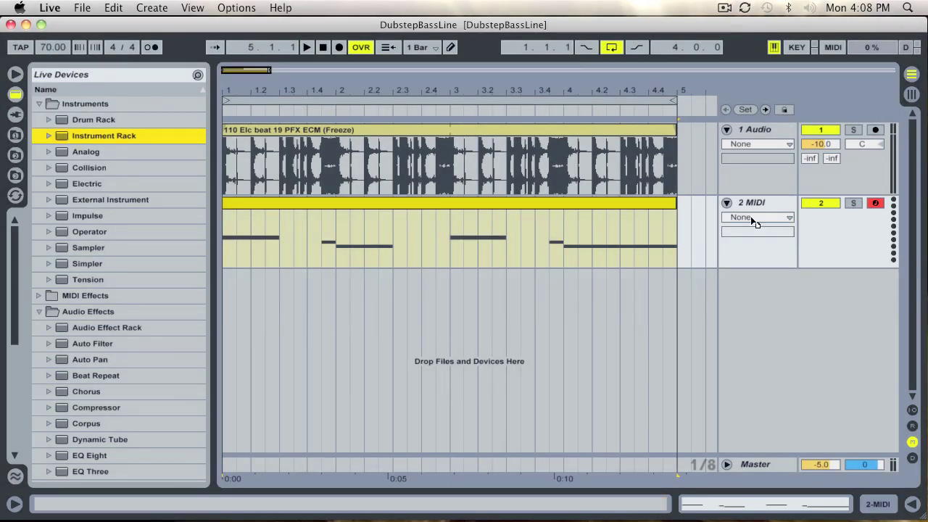
{"action": "left_click_drag", "start_coordinate": [783, 208], "coordinate": [781, 207]}
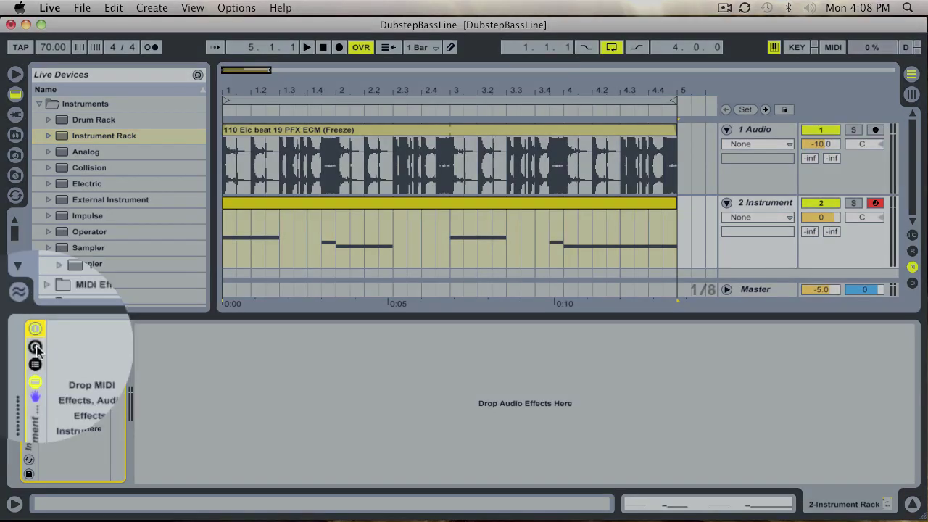
{"action": "left_click", "coordinate": [35, 347]}
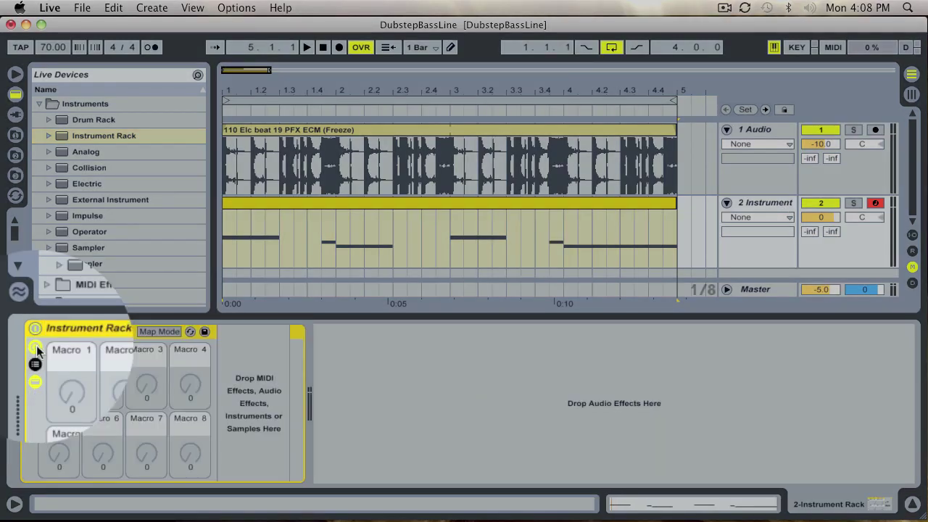
{"action": "left_click", "coordinate": [29, 362]}
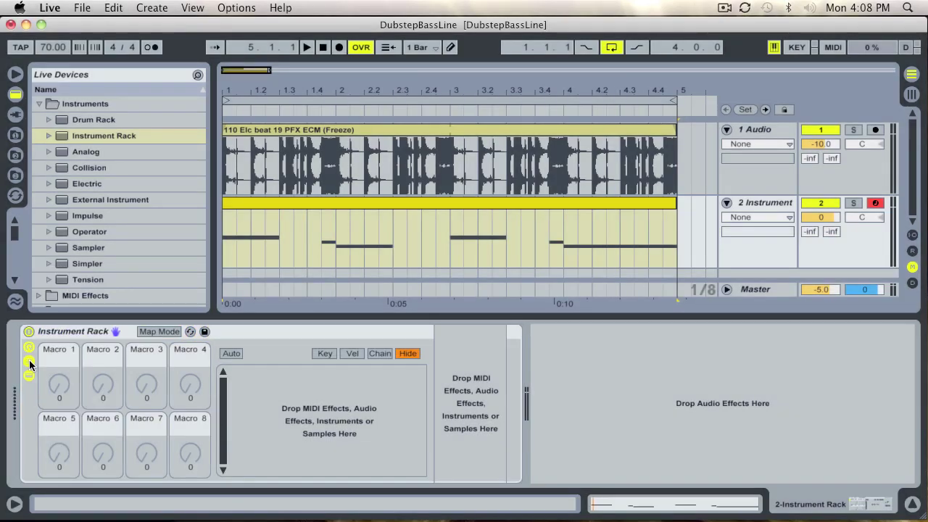
{"action": "left_click", "coordinate": [29, 350]}
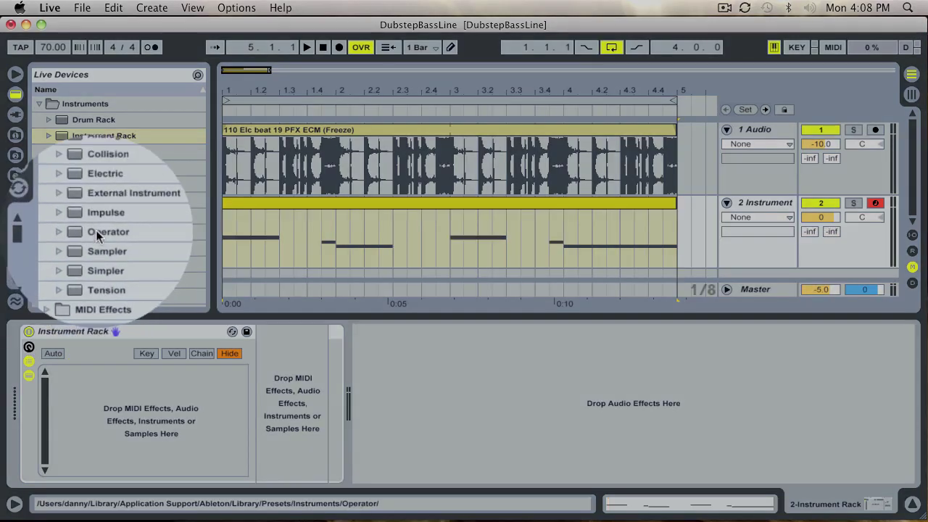
- Add Operator as a chain in the Instrument Rack and audition the loop with its default sine sound
{"action": "left_click_drag", "start_coordinate": [96, 229], "coordinate": [129, 386]}
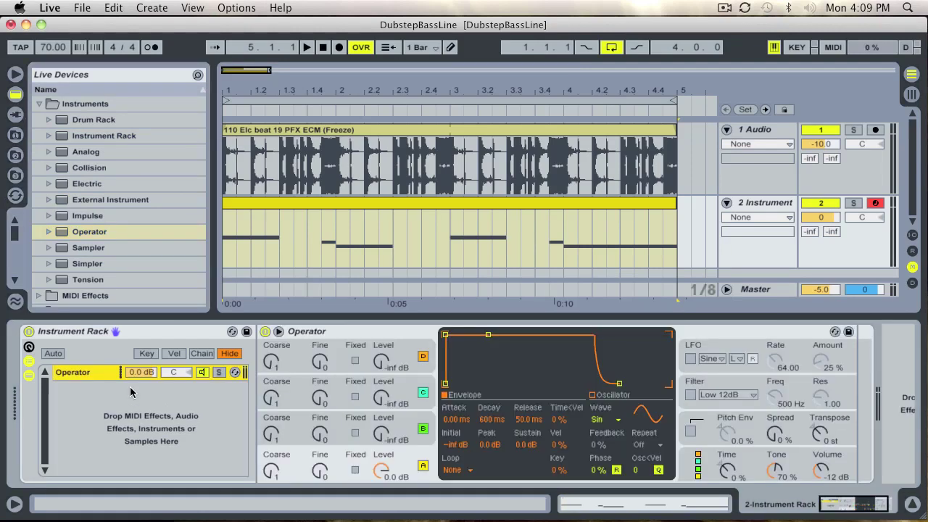
{"action": "left_click", "coordinate": [307, 47]}
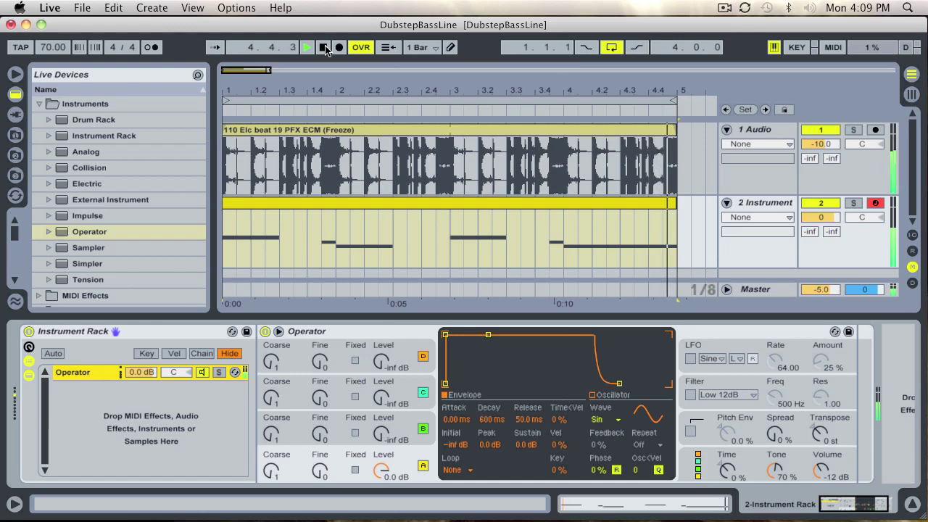
{"action": "left_click", "coordinate": [324, 48]}
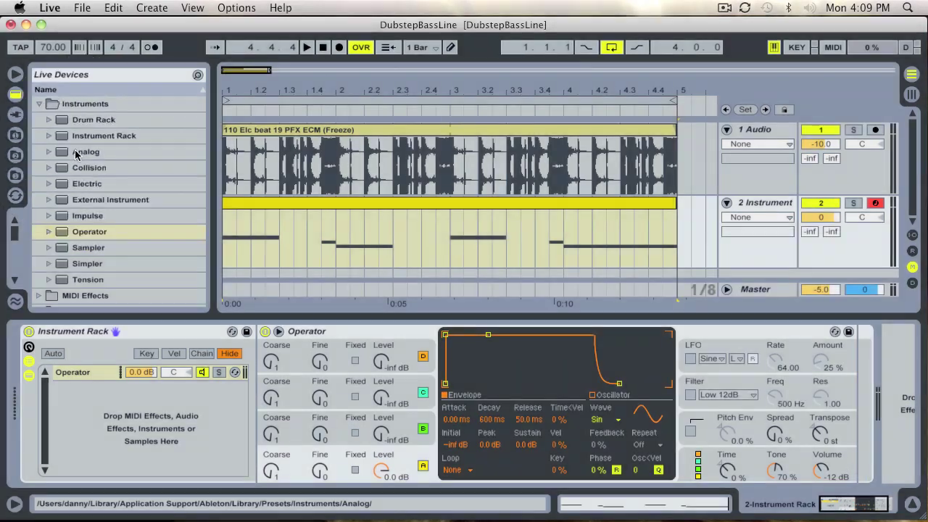
- Add Analog as a second chain in the rack, set its Osc1 shape to square wave, and audition the loop
{"action": "left_click_drag", "start_coordinate": [74, 150], "coordinate": [117, 420]}
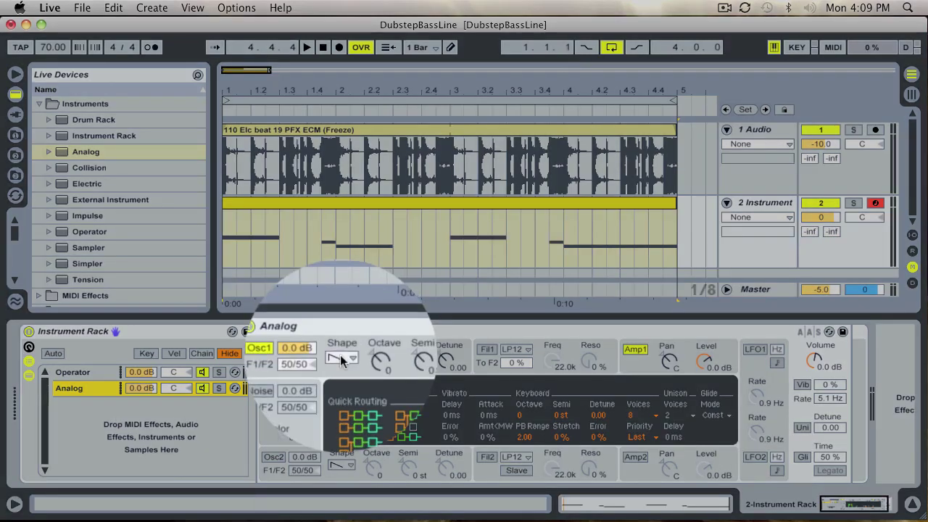
{"action": "left_click", "coordinate": [342, 358]}
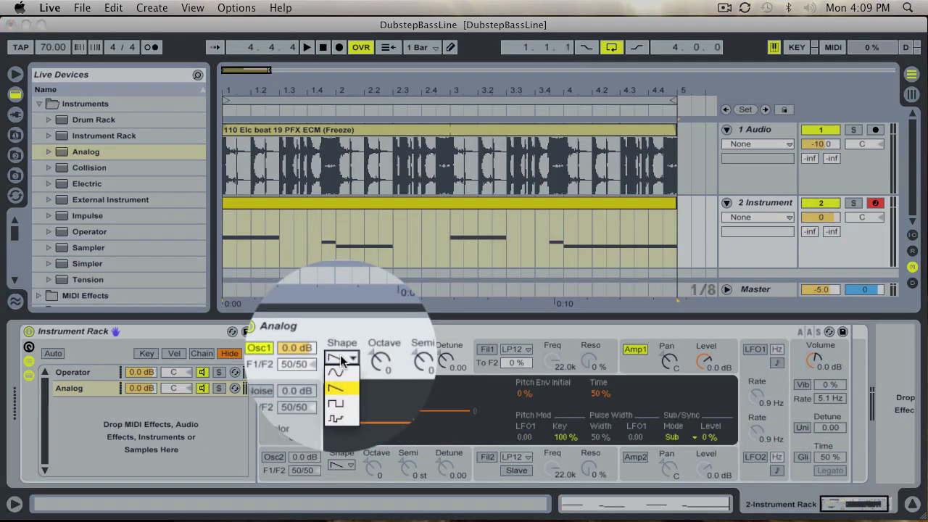
{"action": "left_click", "coordinate": [342, 396]}
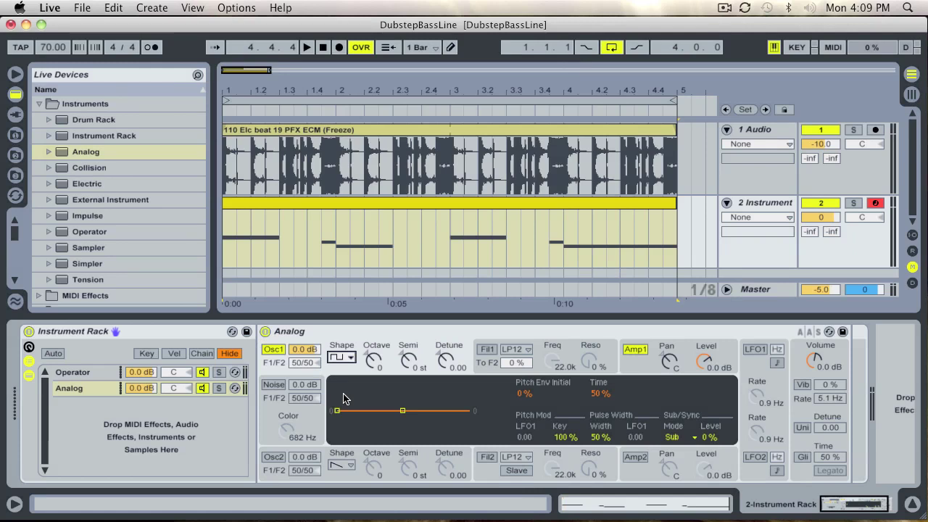
{"action": "left_click", "coordinate": [308, 47]}
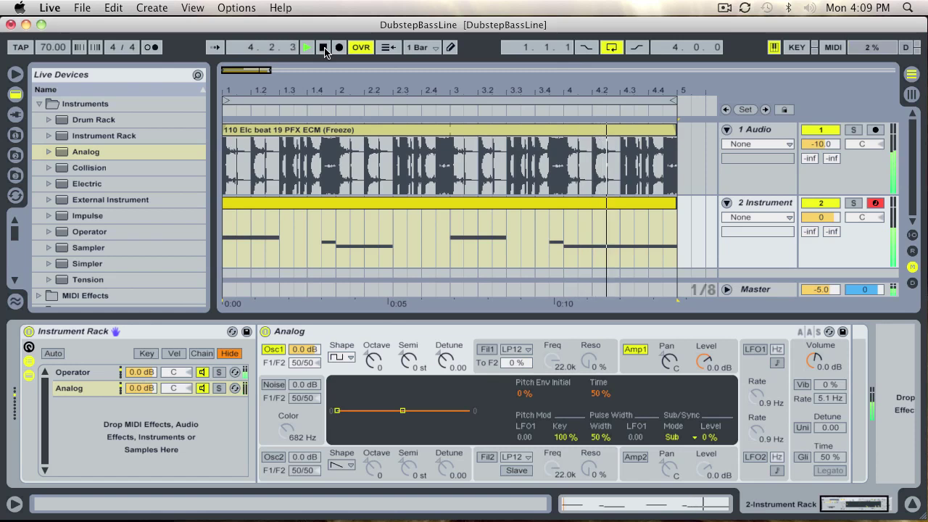
{"action": "left_click", "coordinate": [324, 49]}
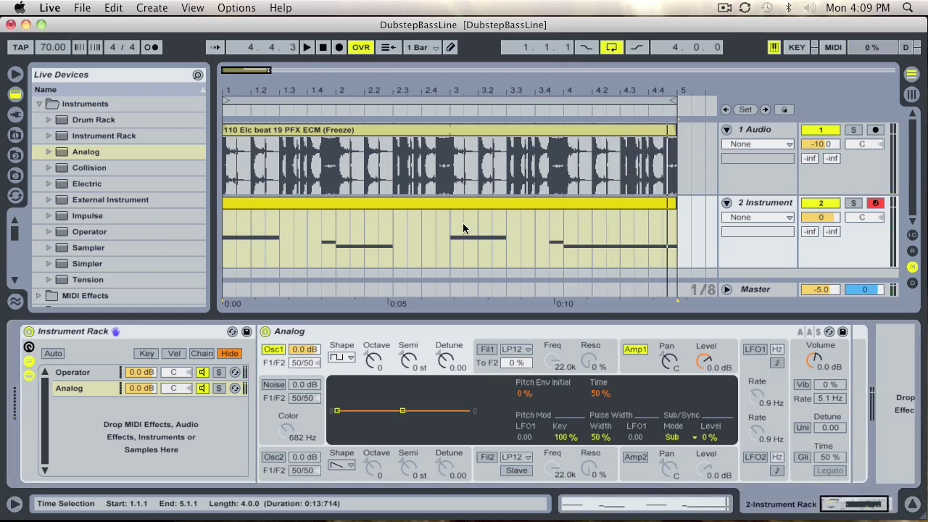
- Set Analog's Amp1 envelope to a 15.0 s decay and 0.55 sustain, and audition the loop
{"action": "left_click", "coordinate": [636, 350]}
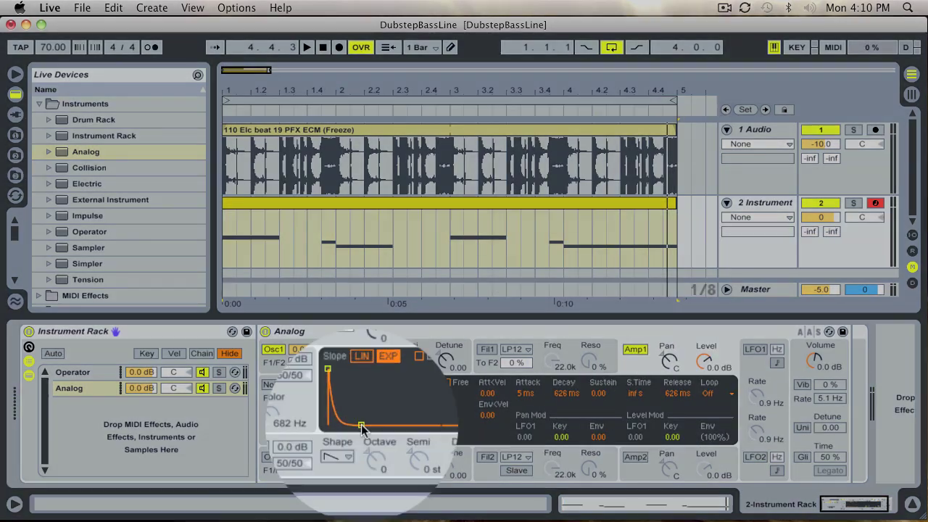
{"action": "left_click_drag", "start_coordinate": [362, 441], "coordinate": [380, 413]}
{"action": "left_click", "coordinate": [323, 47]}
{"action": "key", "text": "space"}
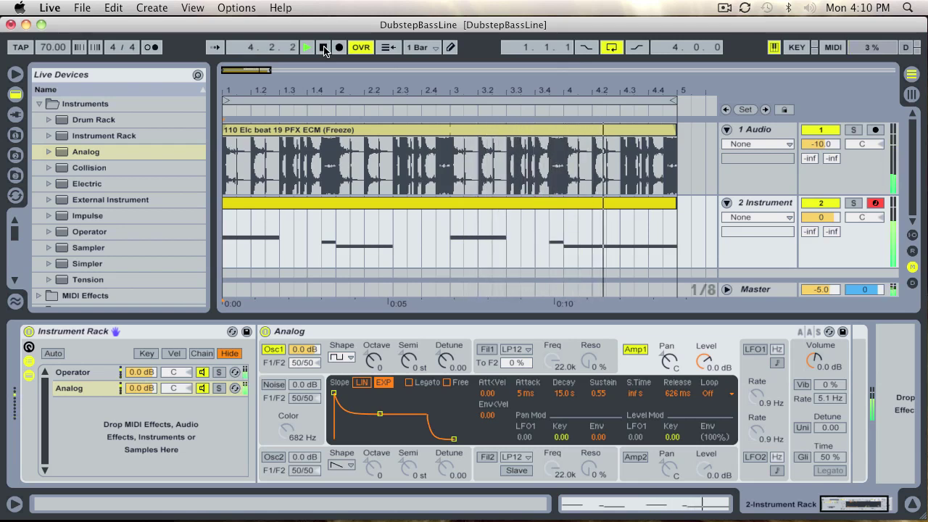
{"action": "left_click", "coordinate": [325, 48]}
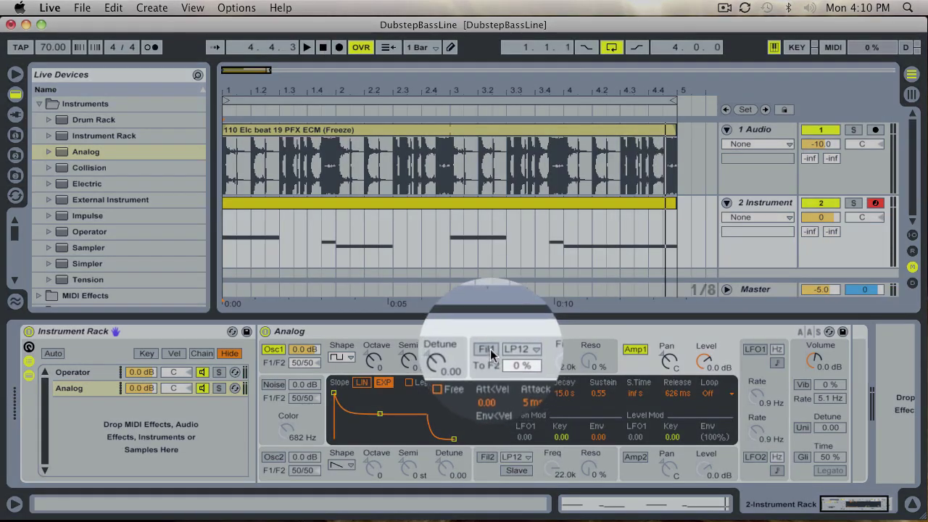
- Turn on Analog's Filter 1 with frequency 443 and resonance 41 %, and enable LFO1 tempo-synced at a 1/2 rate
{"action": "left_click", "coordinate": [489, 350]}
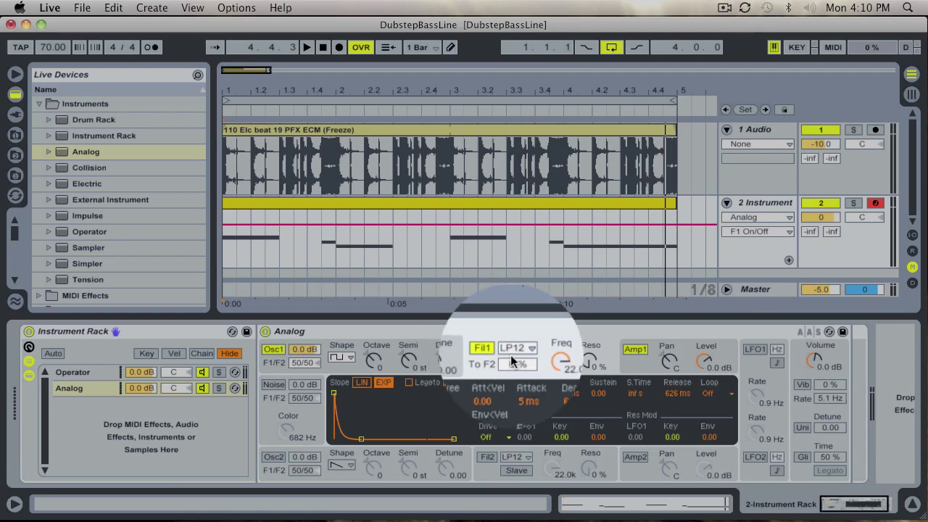
{"action": "left_click_drag", "start_coordinate": [553, 359], "coordinate": [597, 347]}
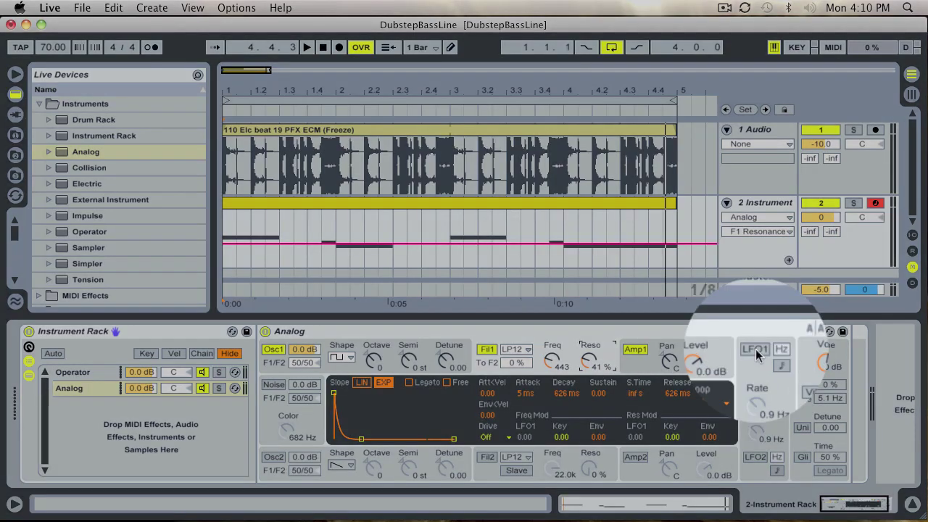
{"action": "left_click", "coordinate": [756, 350]}
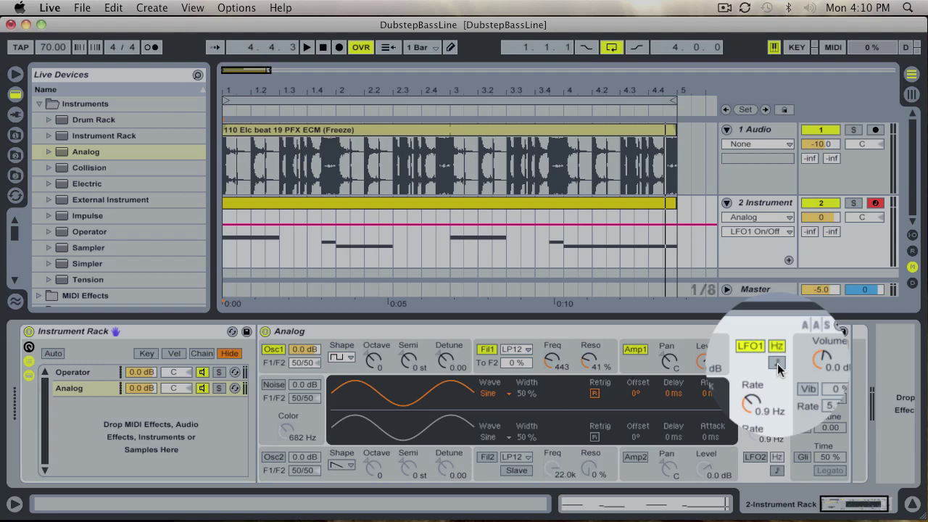
{"action": "left_click", "coordinate": [777, 364]}
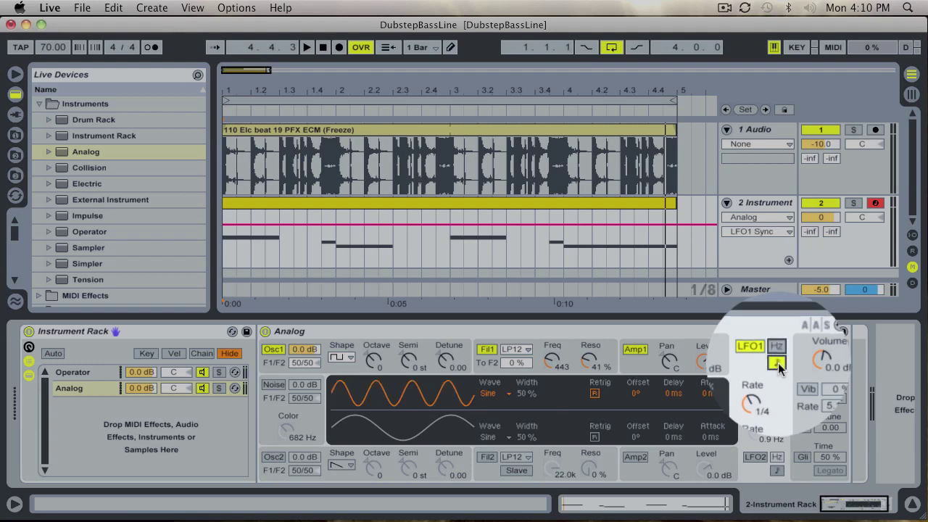
{"action": "left_click_drag", "start_coordinate": [755, 399], "coordinate": [755, 407]}
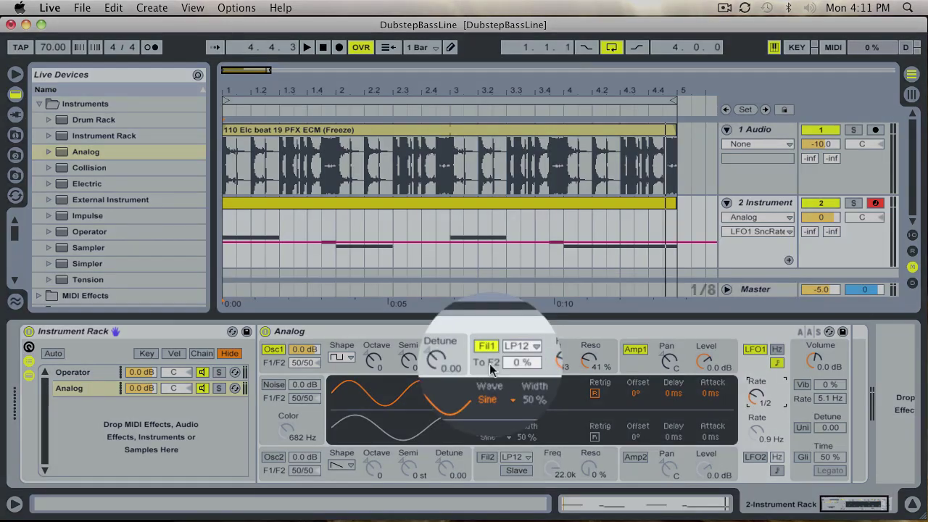
- Set Filter 1's LFO1 frequency modulation to 2.08, audition the wobble, and return playback to the start
{"action": "left_click", "coordinate": [491, 364]}
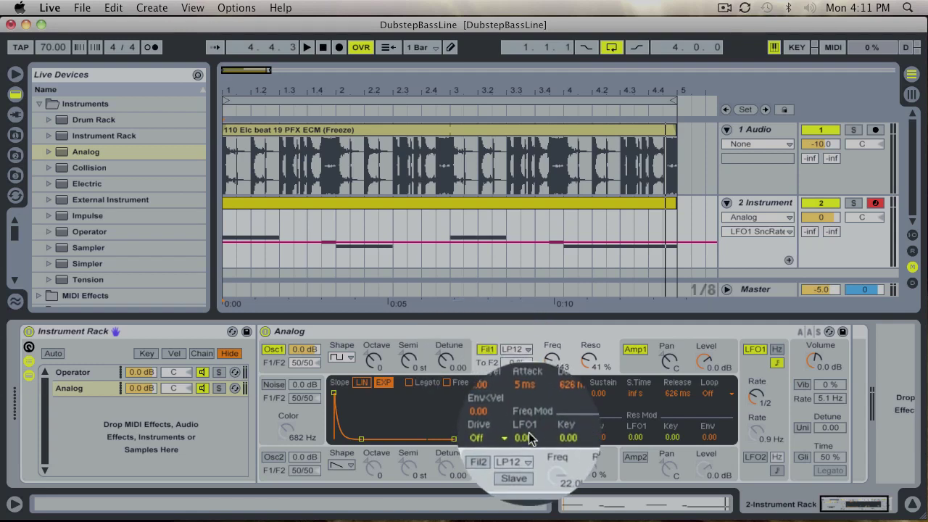
{"action": "left_click_drag", "start_coordinate": [530, 439], "coordinate": [529, 406]}
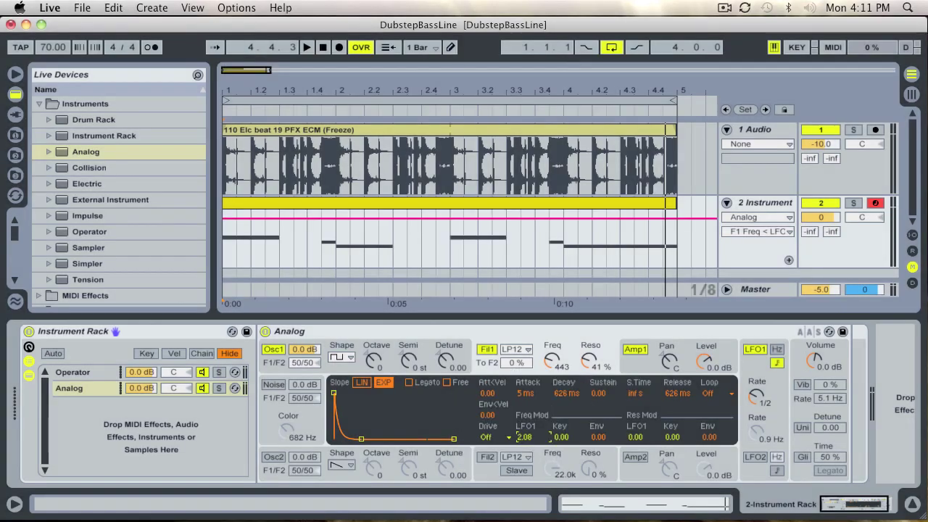
{"action": "left_click", "coordinate": [324, 49]}
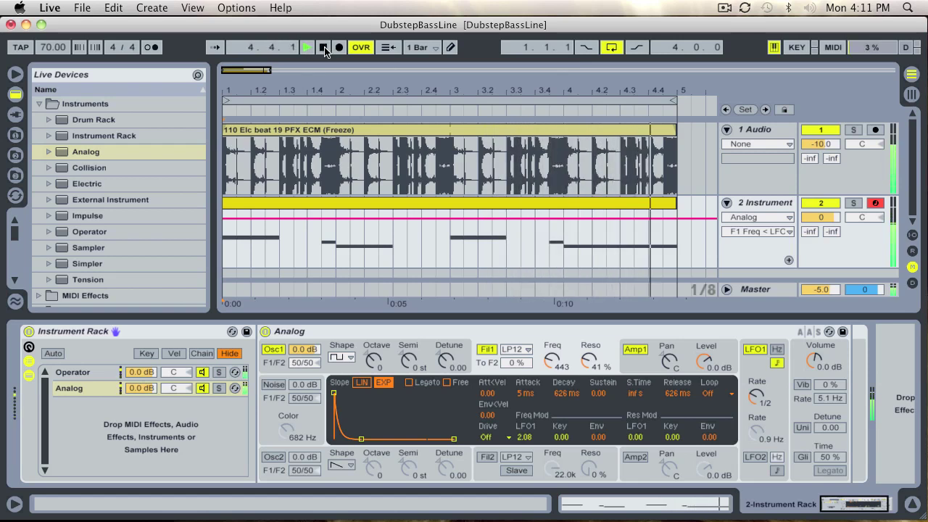
{"action": "left_click", "coordinate": [324, 48]}
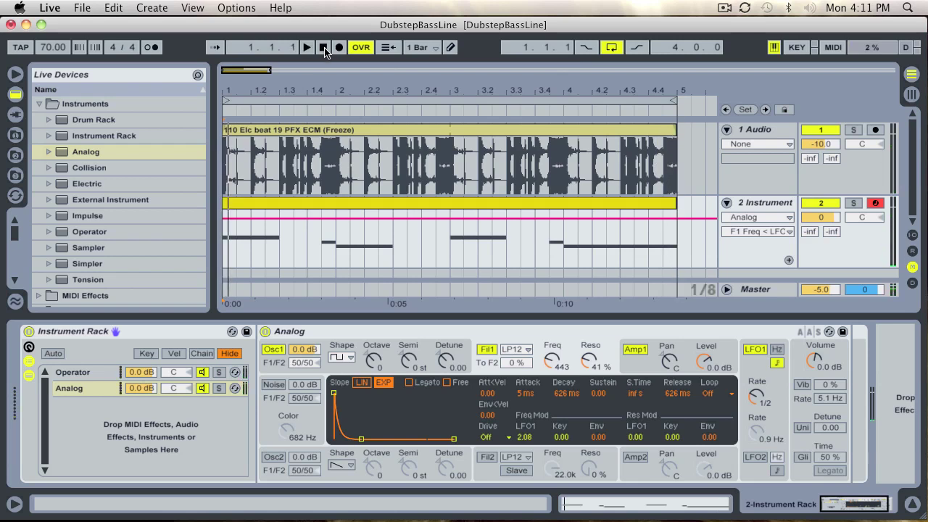
{"action": "left_click", "coordinate": [324, 48]}
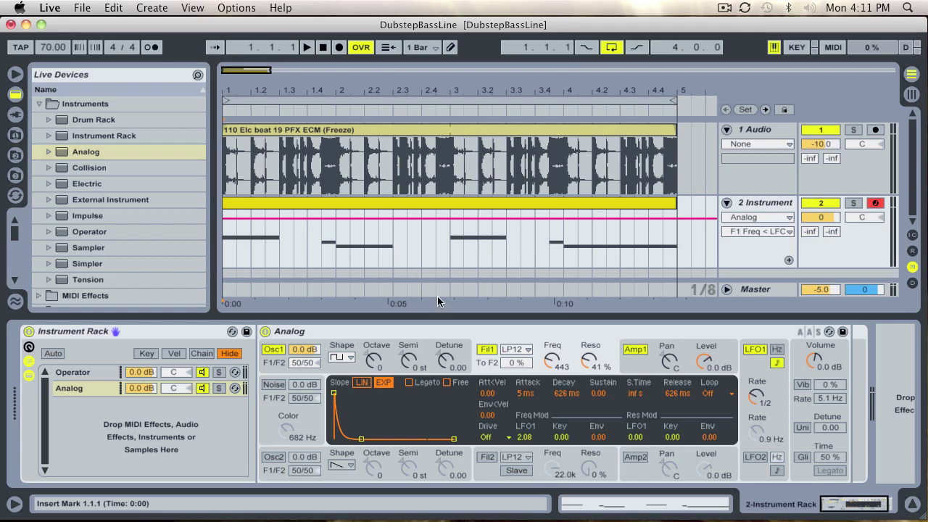
- Change Analog's Filter 1 type to BP12 and audition the loop
{"action": "left_click", "coordinate": [515, 351]}
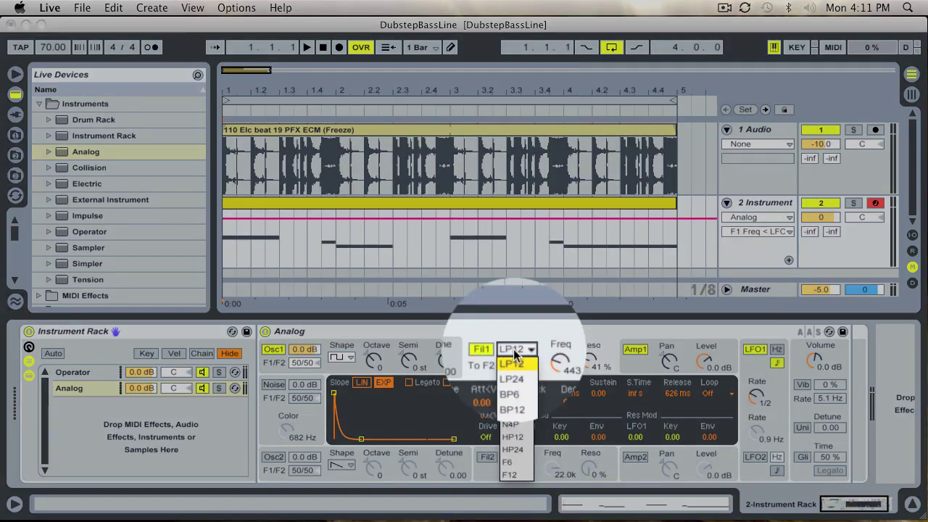
{"action": "left_click", "coordinate": [512, 400]}
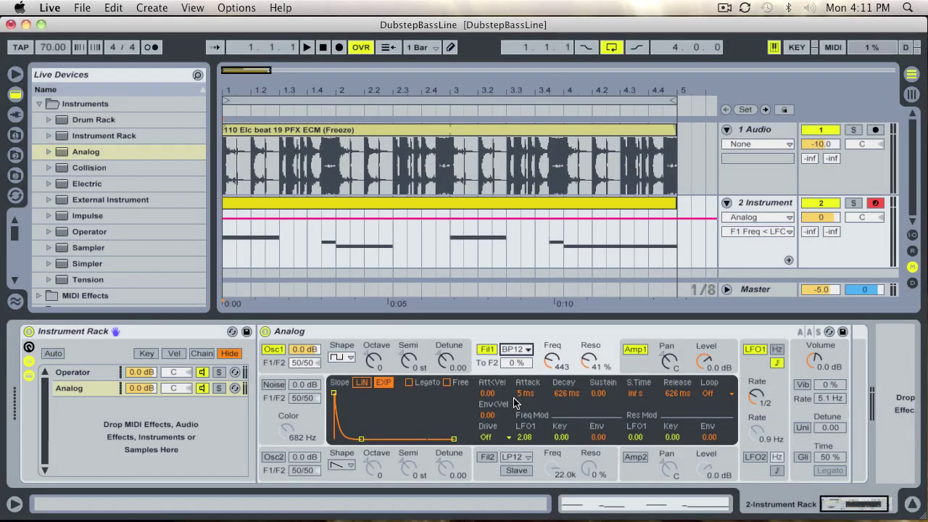
{"action": "left_click", "coordinate": [307, 48]}
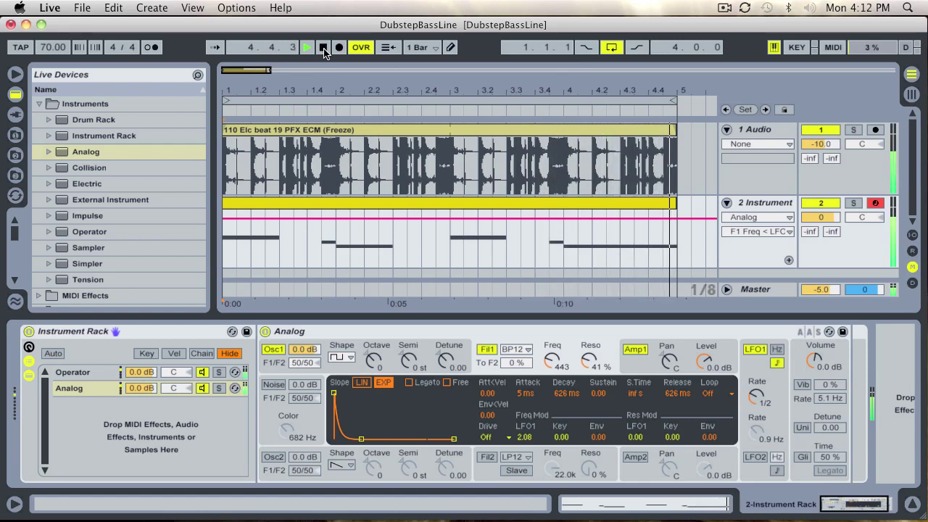
- Stop playback, show Analog's LFO1 synced rate automation, and draw a faster eighth-note step at 1.2.3 before auditioning it
{"action": "left_click", "coordinate": [324, 48]}
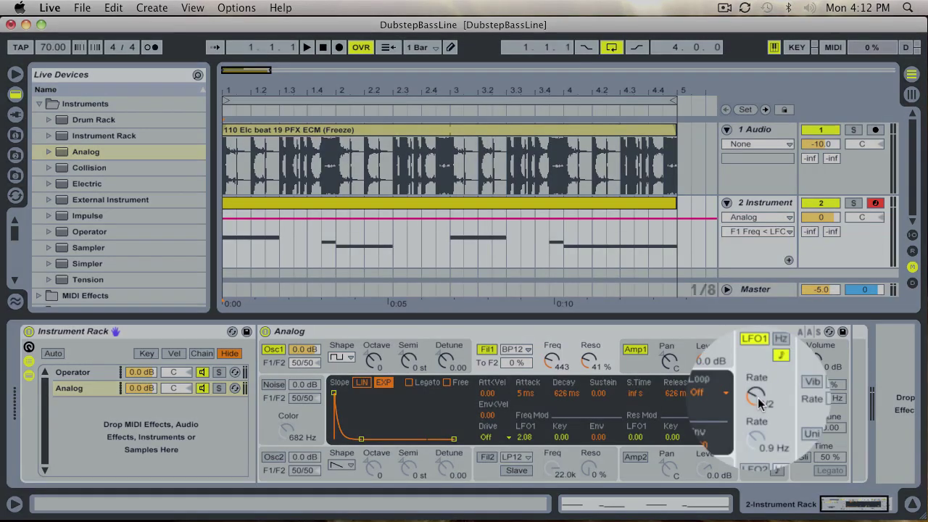
{"action": "left_click", "coordinate": [758, 398]}
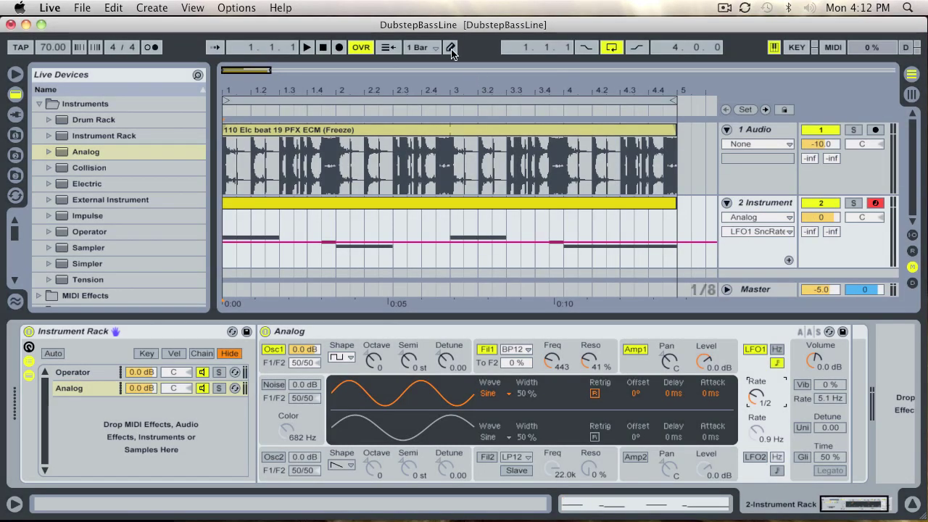
{"action": "left_click", "coordinate": [451, 48]}
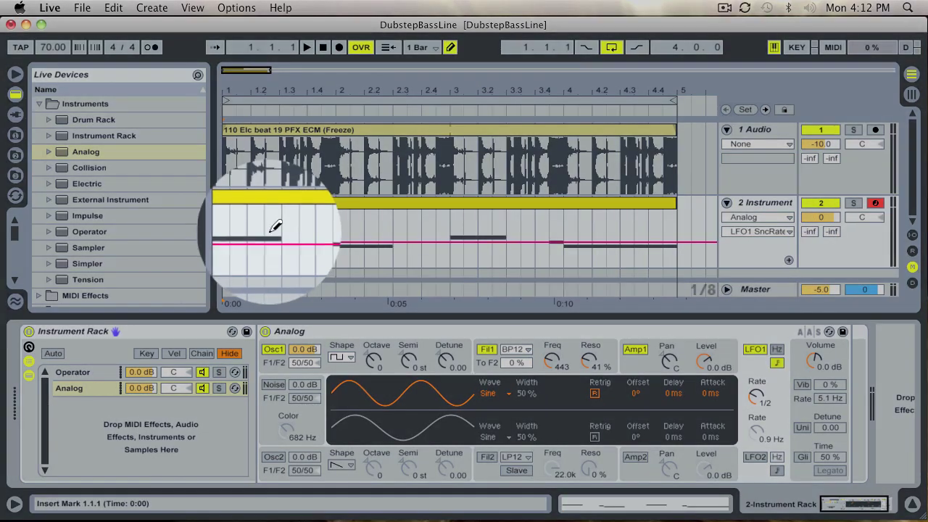
{"action": "left_click", "coordinate": [274, 229]}
{"action": "left_click_drag", "start_coordinate": [276, 225], "coordinate": [275, 225]}
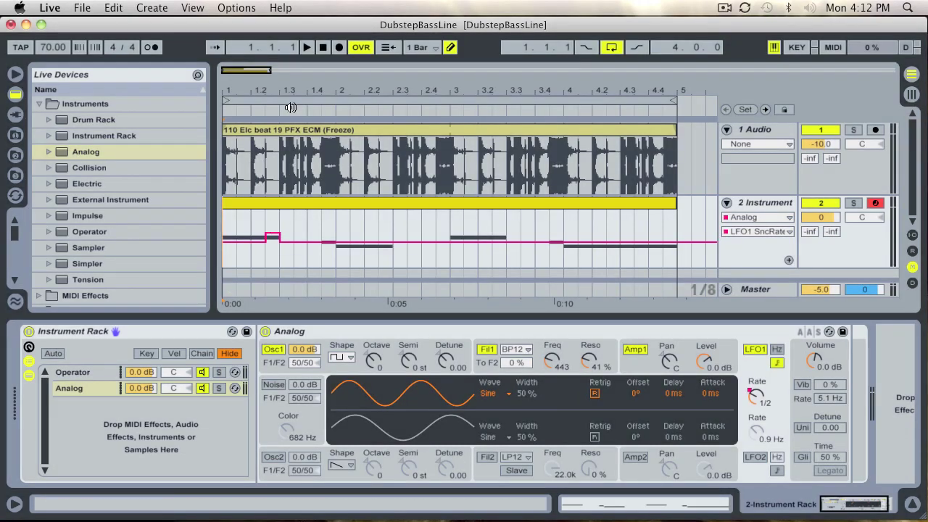
{"action": "left_click", "coordinate": [306, 47]}
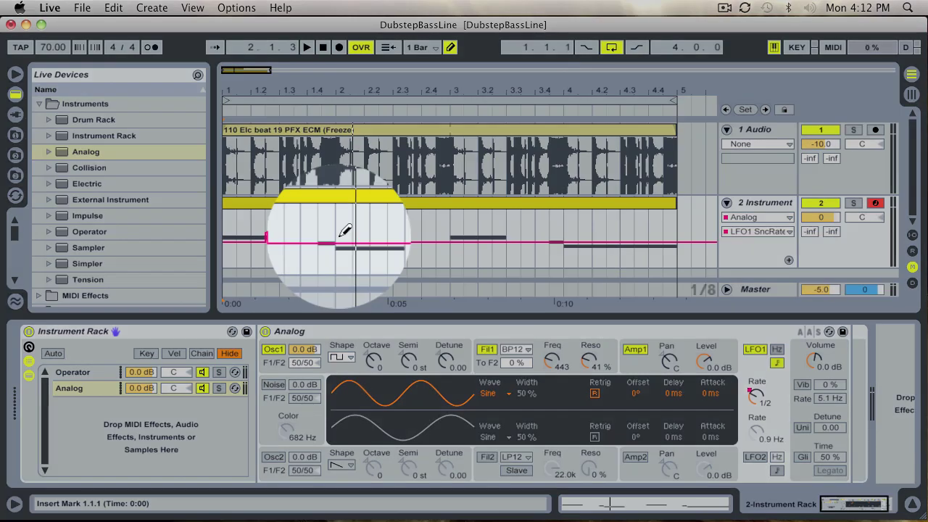
- Draw LFO1 rate automation of 1/4t from beat 2 to 2.2 and 1/8t from 2.2 to 2.3, and audition from the start
{"action": "left_click", "coordinate": [341, 236]}
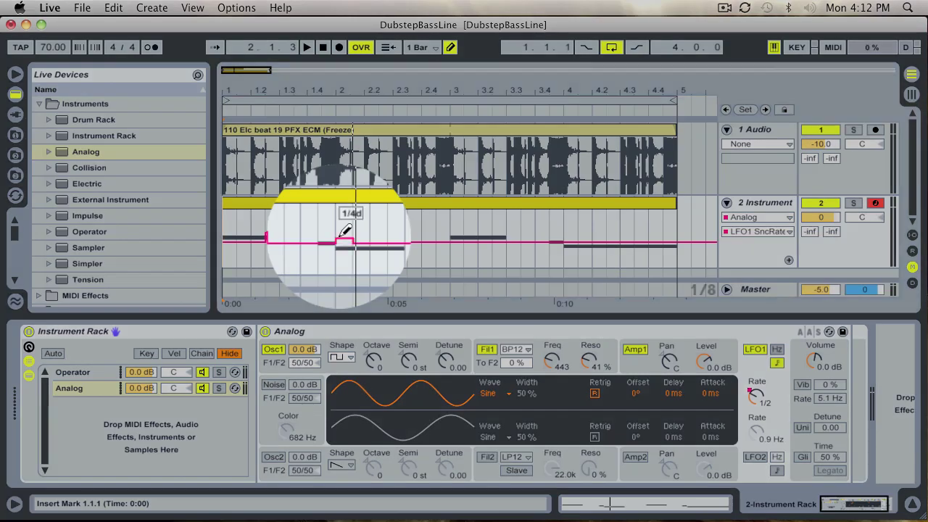
{"action": "left_click_drag", "start_coordinate": [342, 231], "coordinate": [393, 226]}
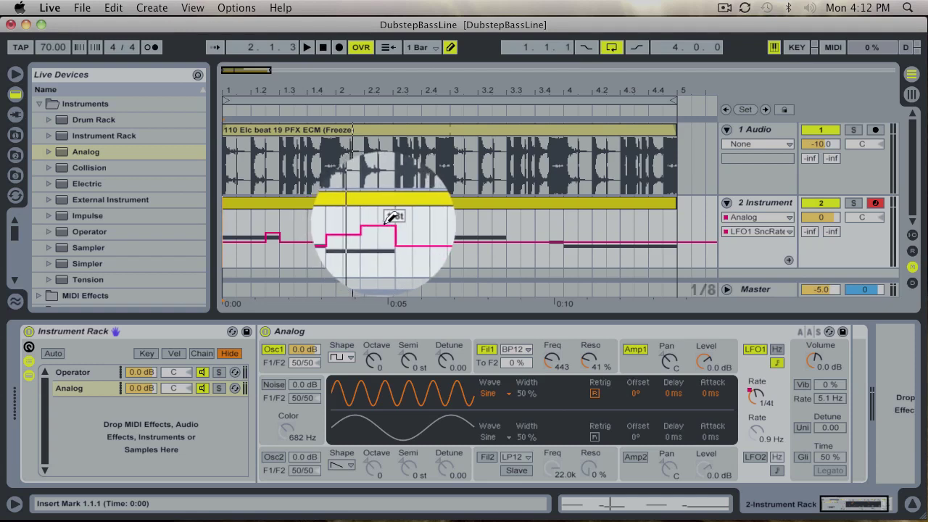
{"action": "left_click", "coordinate": [323, 47]}
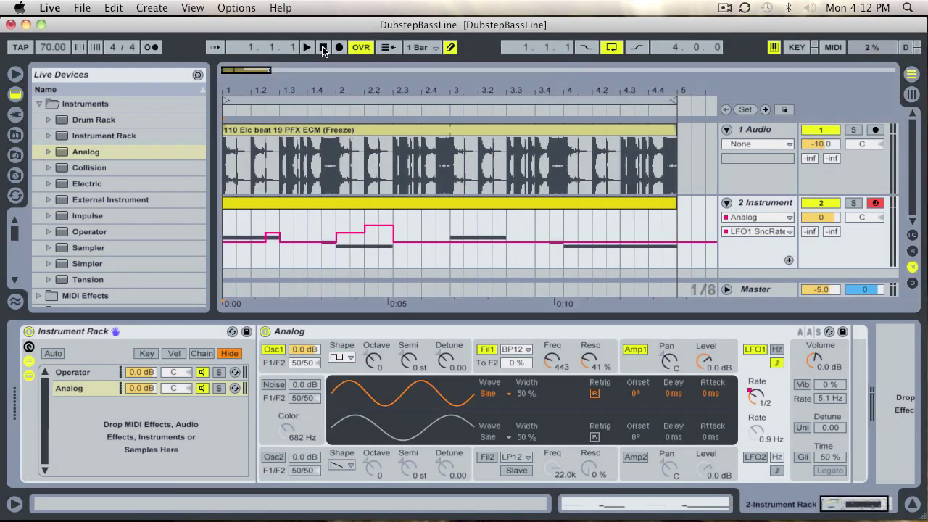
{"action": "left_click", "coordinate": [309, 47]}
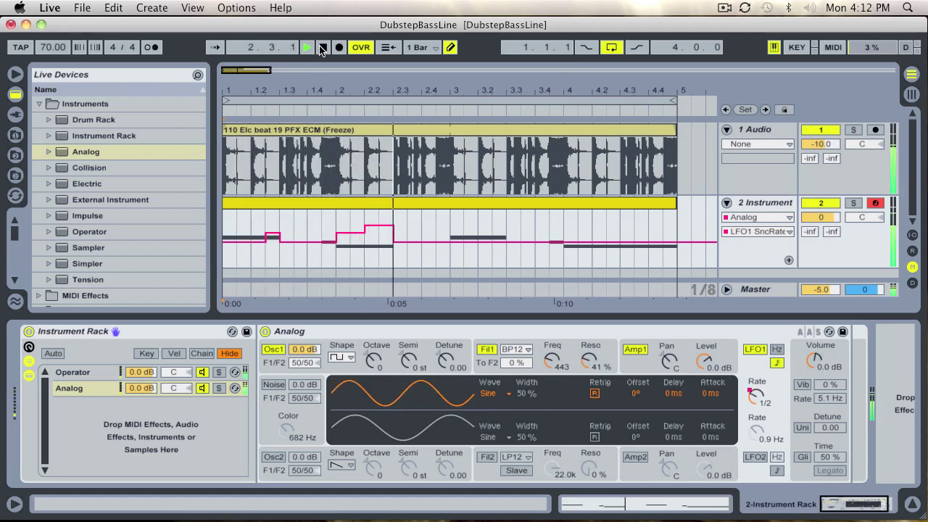
{"action": "left_click", "coordinate": [323, 48]}
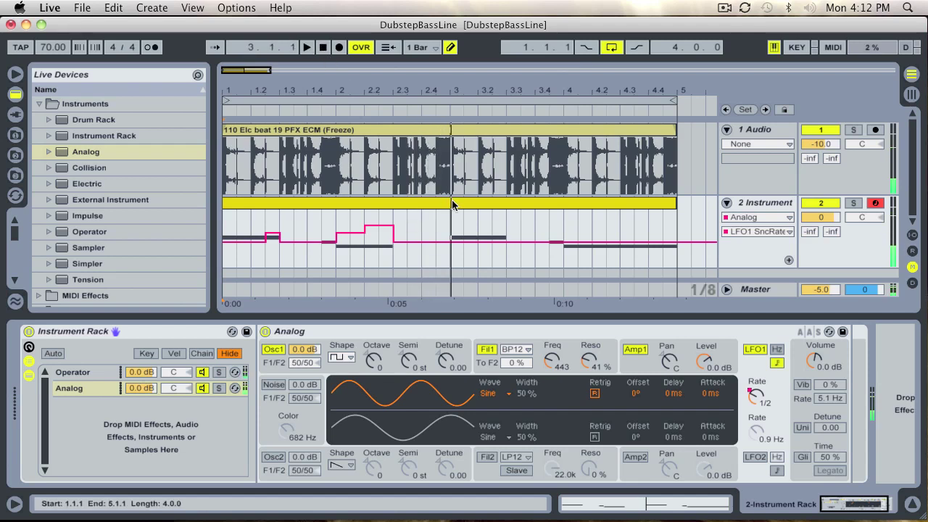
- Draw rising LFO1 rate steps from beat 3 to 3.3, starting with 1/4t and 1/8t, and audition the loop
{"action": "left_click", "coordinate": [459, 234]}
{"action": "left_click_drag", "start_coordinate": [461, 228], "coordinate": [463, 226]}
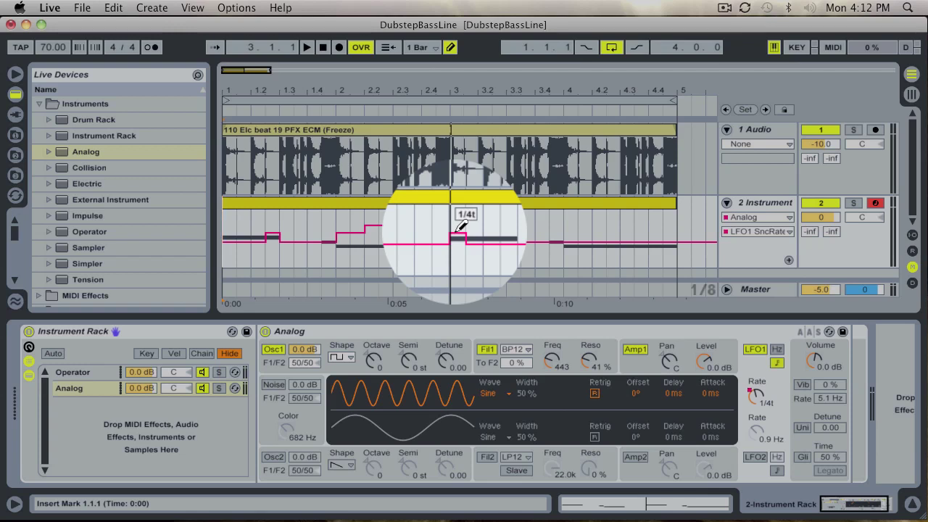
{"action": "left_click", "coordinate": [470, 225]}
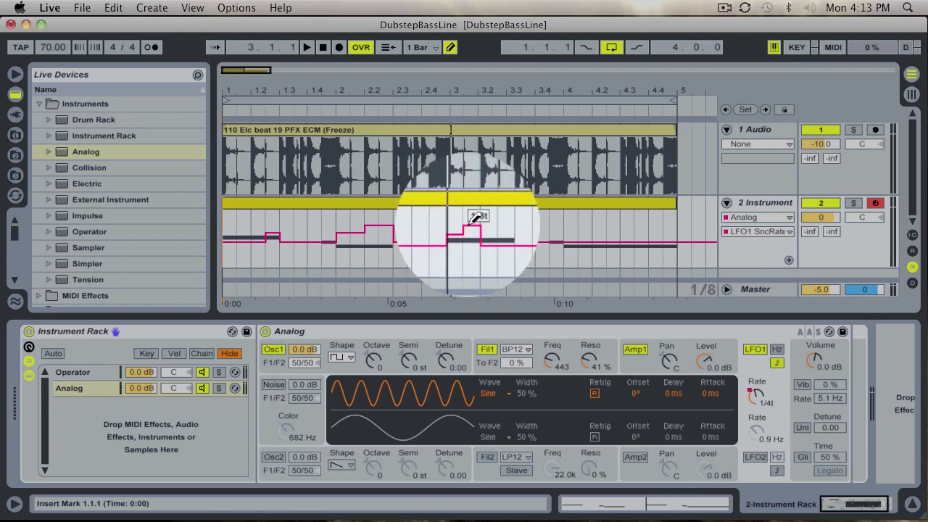
{"action": "left_click_drag", "start_coordinate": [485, 219], "coordinate": [495, 211]}
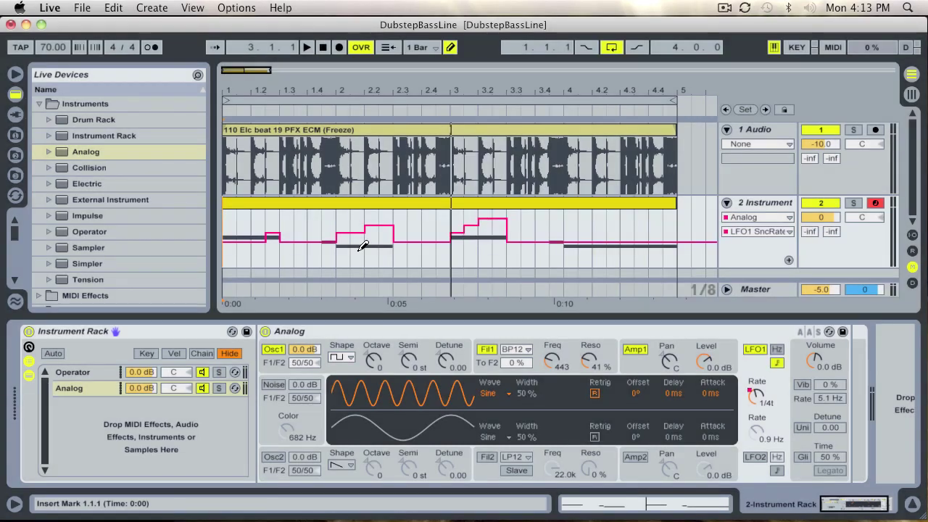
{"action": "left_click", "coordinate": [323, 47]}
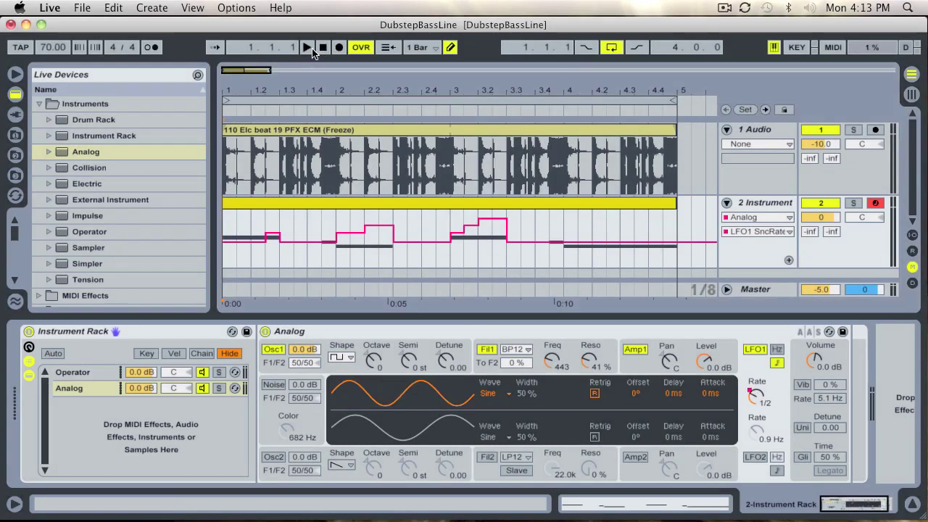
{"action": "left_click", "coordinate": [308, 47]}
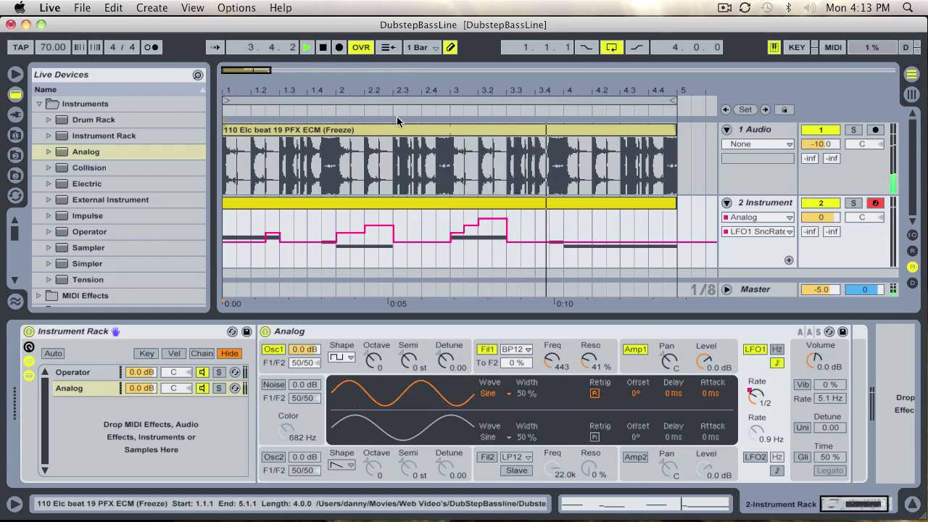
{"action": "left_click", "coordinate": [323, 48]}
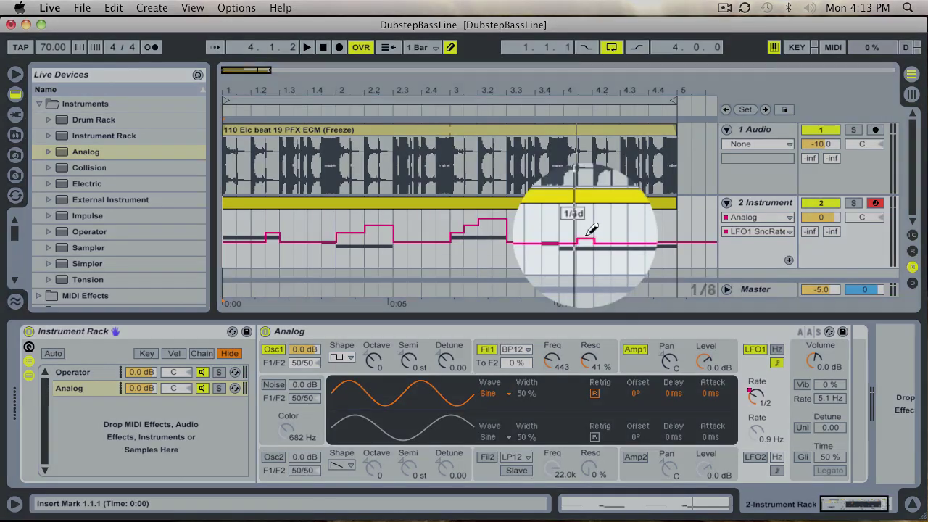
- Draw LFO1 rate steps across bar 4 at 4.1.3, 4.2.3, 4.3.3 and a faster final eighth note, and audition the loop
{"action": "left_click", "coordinate": [587, 237]}
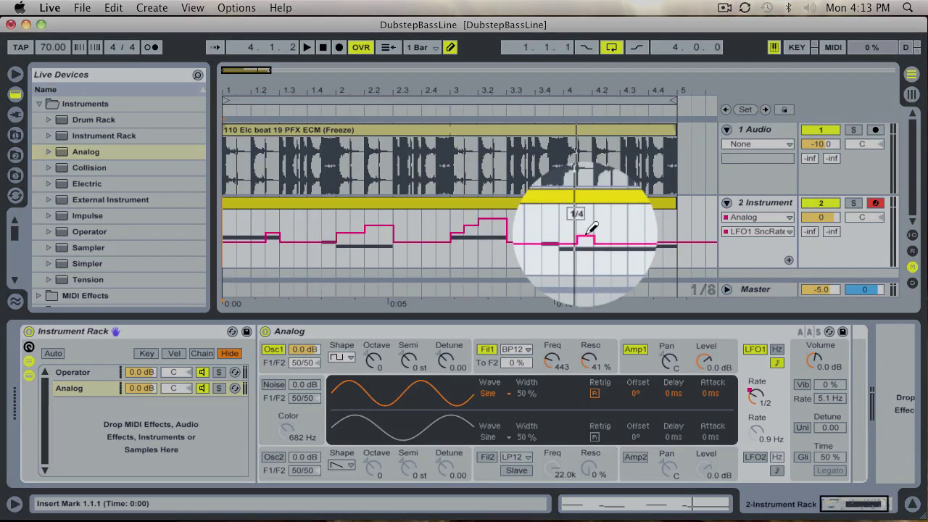
{"action": "left_click", "coordinate": [612, 229]}
{"action": "left_click_drag", "start_coordinate": [613, 220], "coordinate": [617, 218]}
{"action": "left_click", "coordinate": [676, 219]}
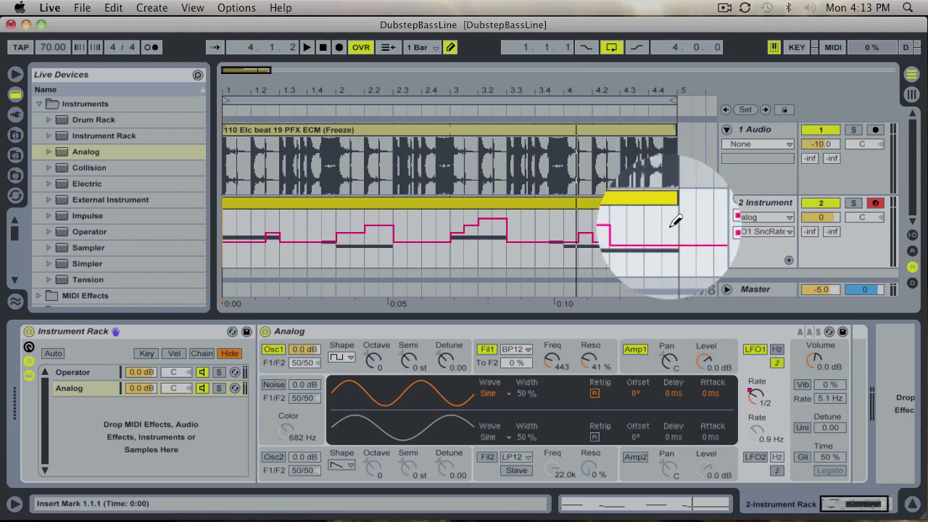
{"action": "left_click_drag", "start_coordinate": [674, 220], "coordinate": [651, 227]}
{"action": "left_click", "coordinate": [646, 222]}
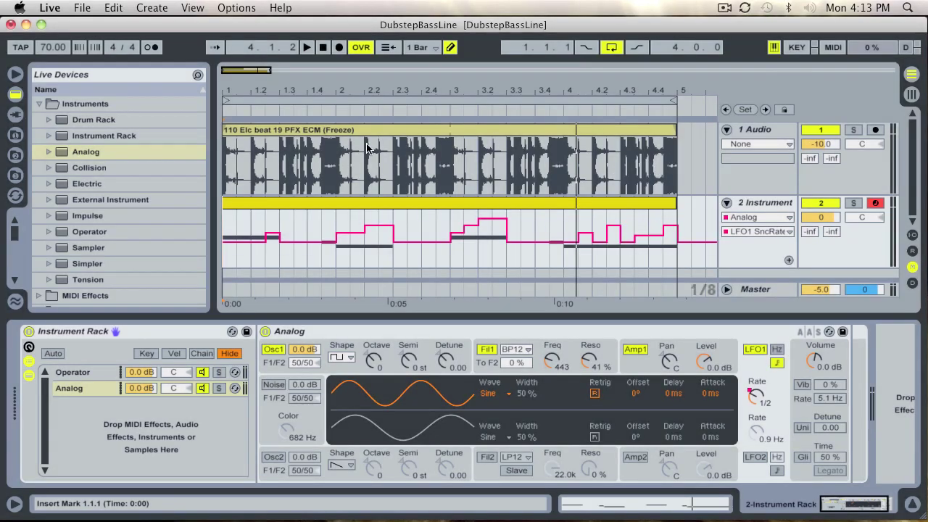
{"action": "left_click", "coordinate": [304, 49]}
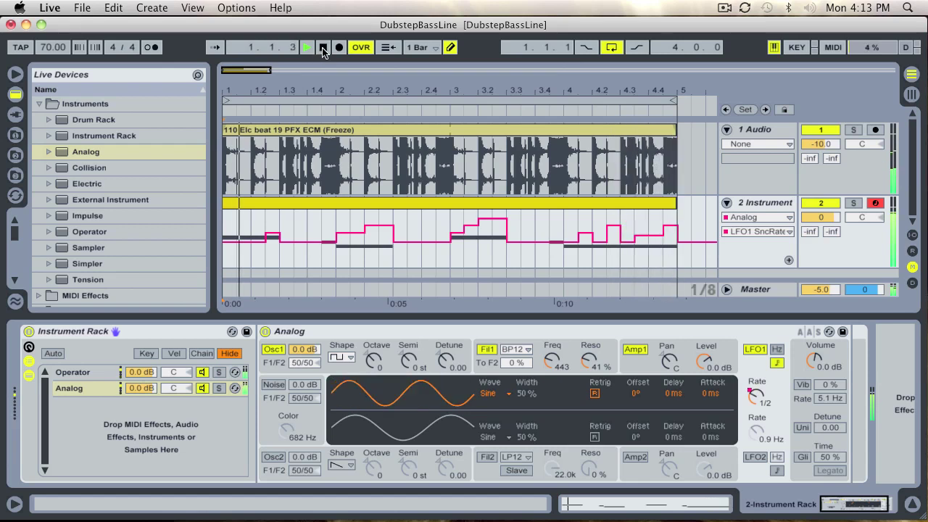
{"action": "key", "text": "space"}
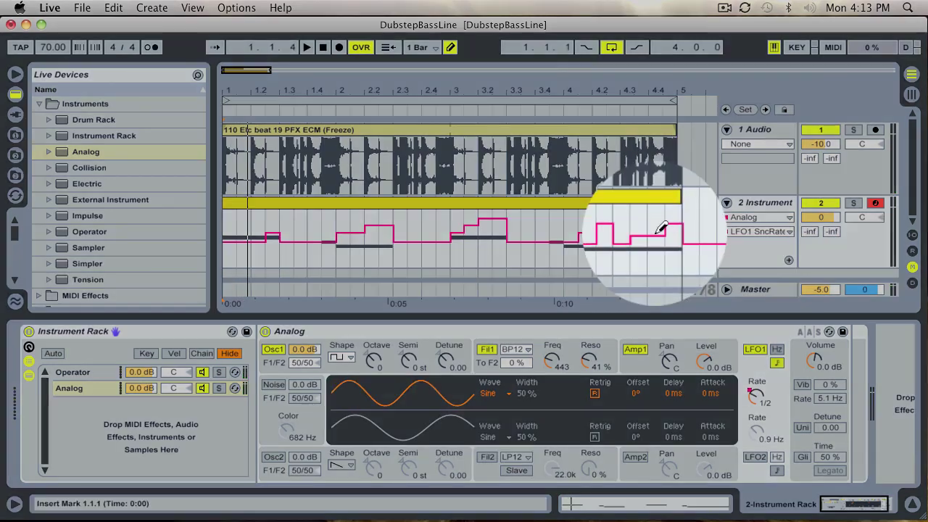
- Redraw bar 4's LFO1 rate automation with a slower step at 4.2.3 and faster ones at 4.3.3 and the end, and audition it
{"action": "mouse_move", "coordinate": [620, 222]}
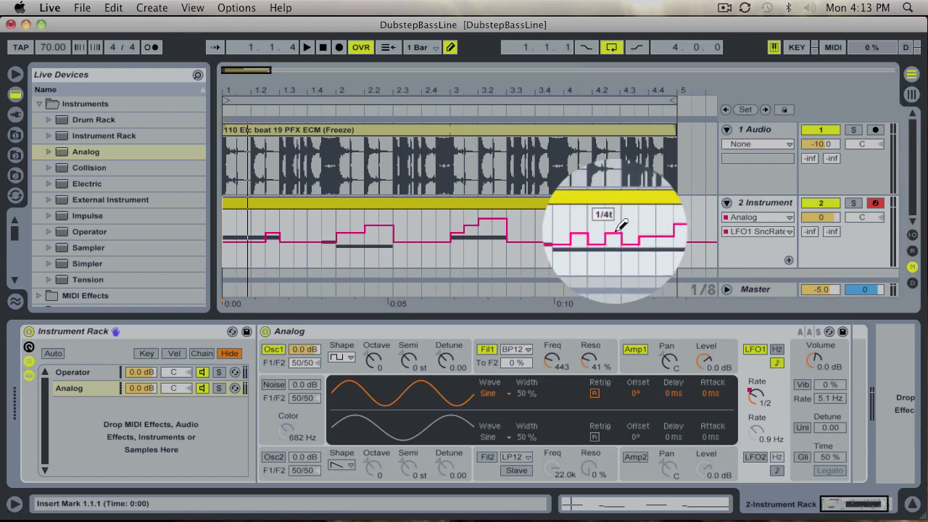
{"action": "mouse_move", "coordinate": [651, 219]}
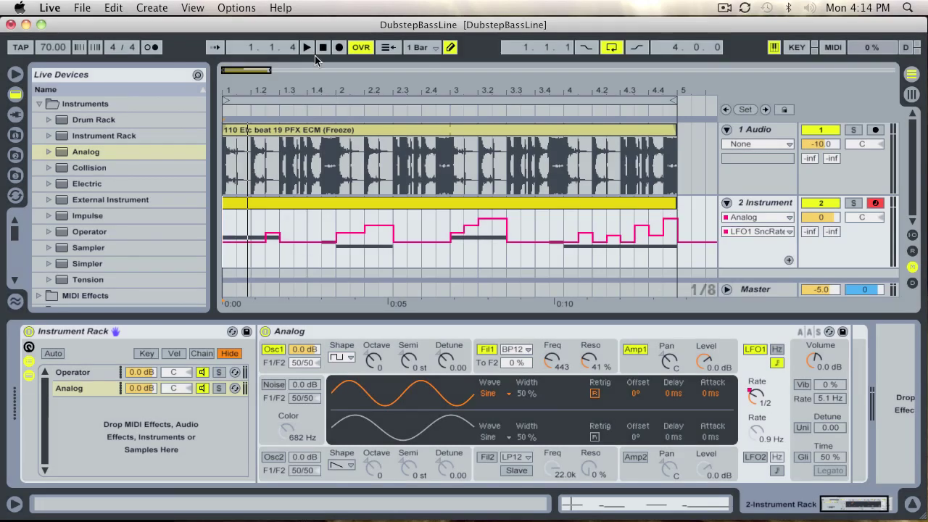
{"action": "left_click", "coordinate": [324, 49]}
{"action": "left_click", "coordinate": [308, 48]}
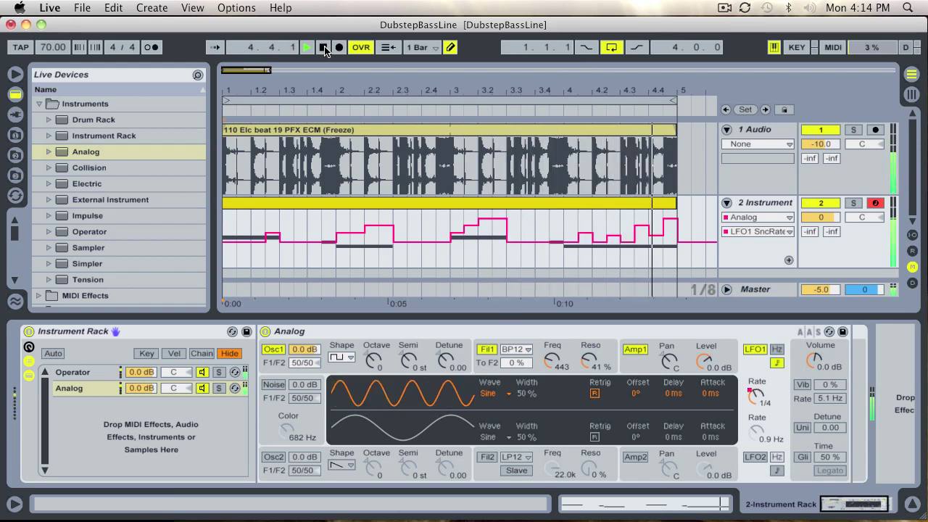
{"action": "left_click", "coordinate": [325, 49]}
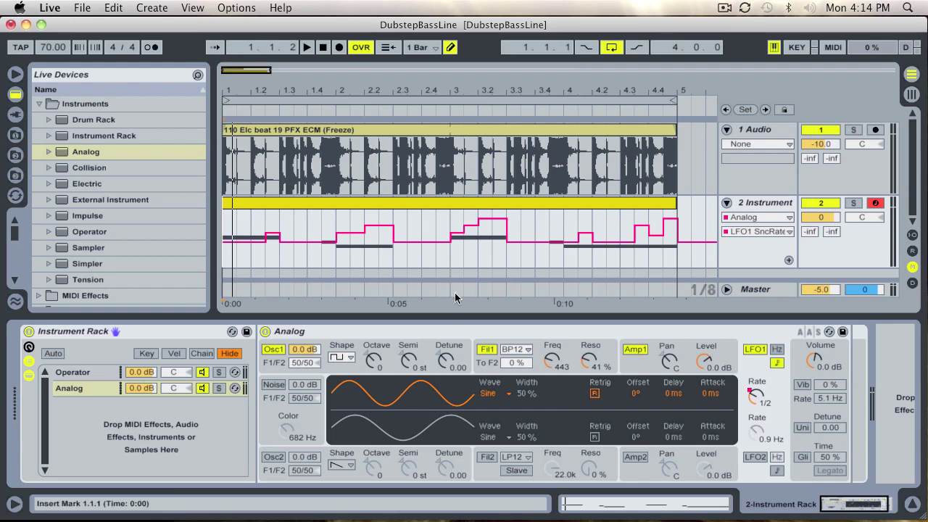
- Set Analog's Filter 1 frequency to 275, play the loop, and show the LFO1 synced rate automation
{"action": "left_click", "coordinate": [550, 364]}
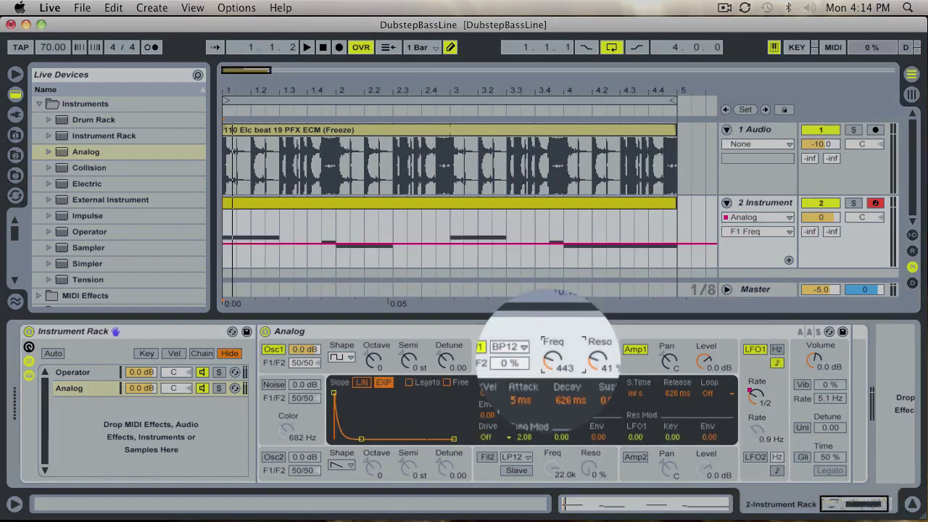
{"action": "mouse_move", "coordinate": [550, 364]}
{"action": "left_mouse_down"}
{"action": "mouse_move", "coordinate": [549, 375]}
{"action": "mouse_move", "coordinate": [547, 364]}
{"action": "left_mouse_up"}
{"action": "left_click", "coordinate": [308, 48]}
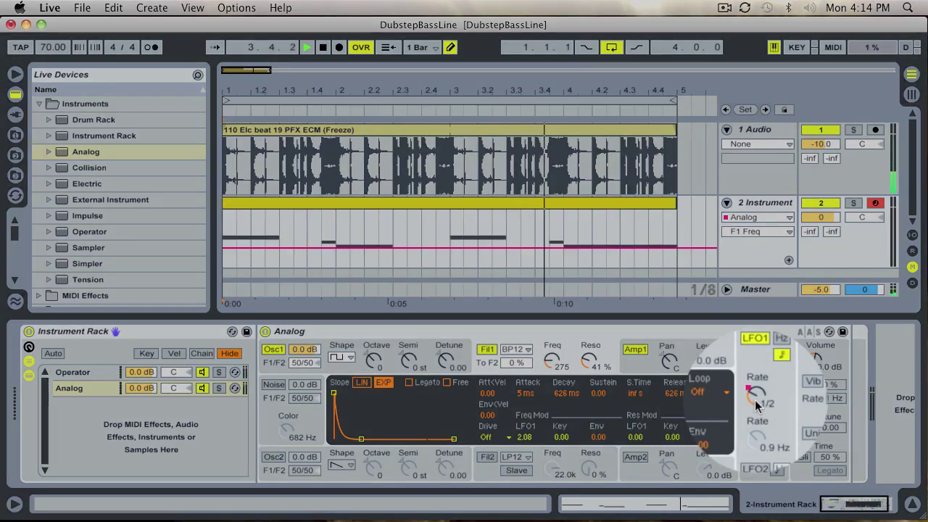
{"action": "left_click_drag", "start_coordinate": [755, 399], "coordinate": [756, 402]}
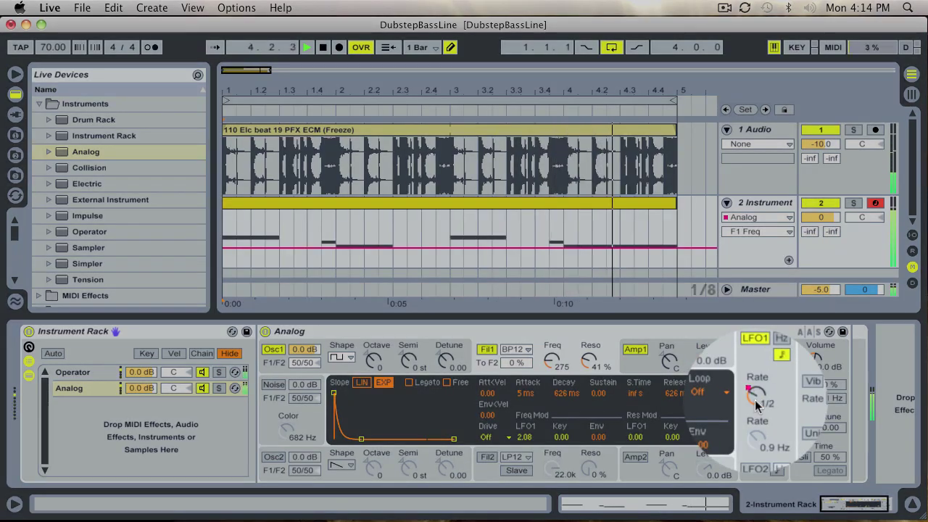
{"action": "left_click", "coordinate": [755, 402]}
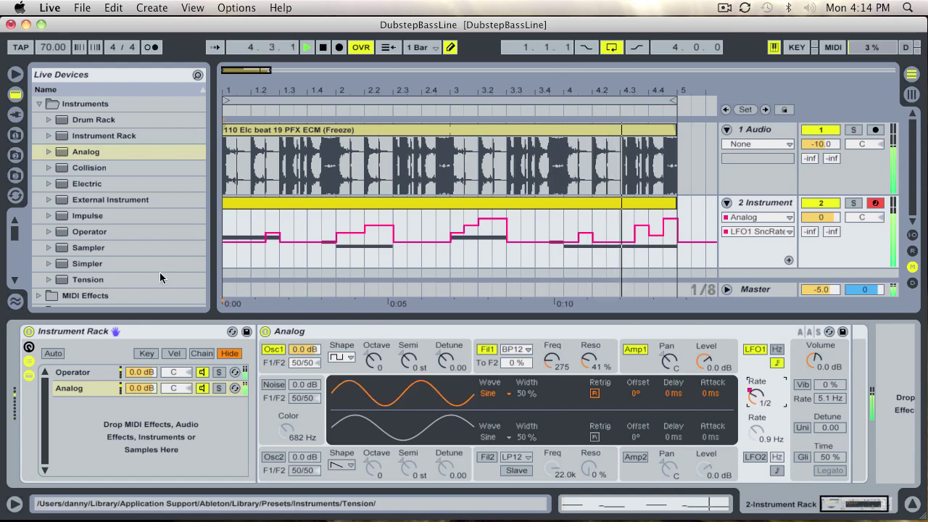
- Find Overdrive among the audio effects and add it directly after Analog
{"action": "scroll", "coordinate": [87, 250], "scroll_direction": "down", "scroll_amount": 5}
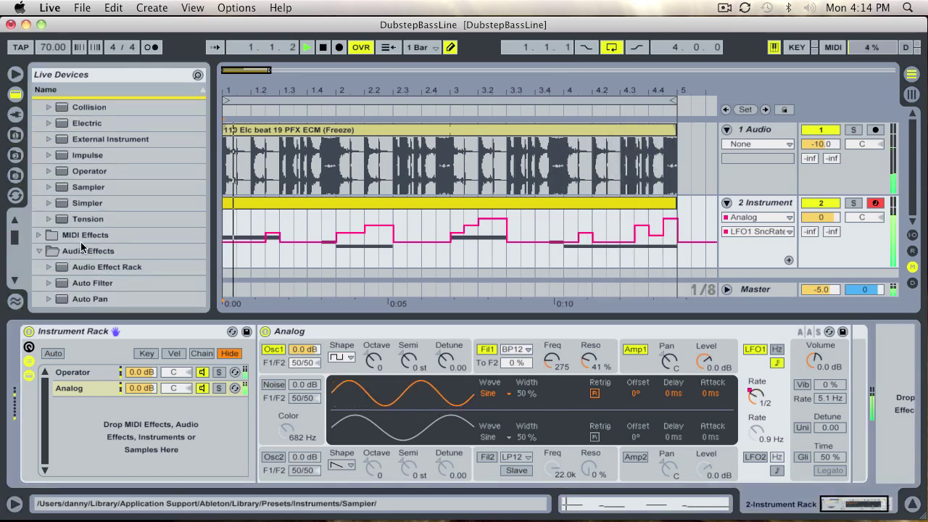
{"action": "scroll", "coordinate": [80, 247], "scroll_direction": "down", "scroll_amount": 8}
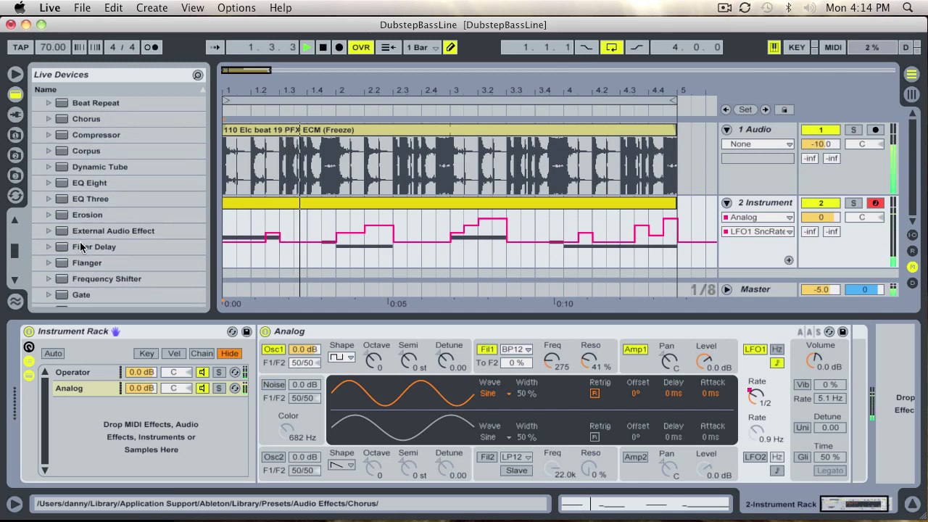
{"action": "scroll", "coordinate": [79, 246], "scroll_direction": "down", "scroll_amount": 5}
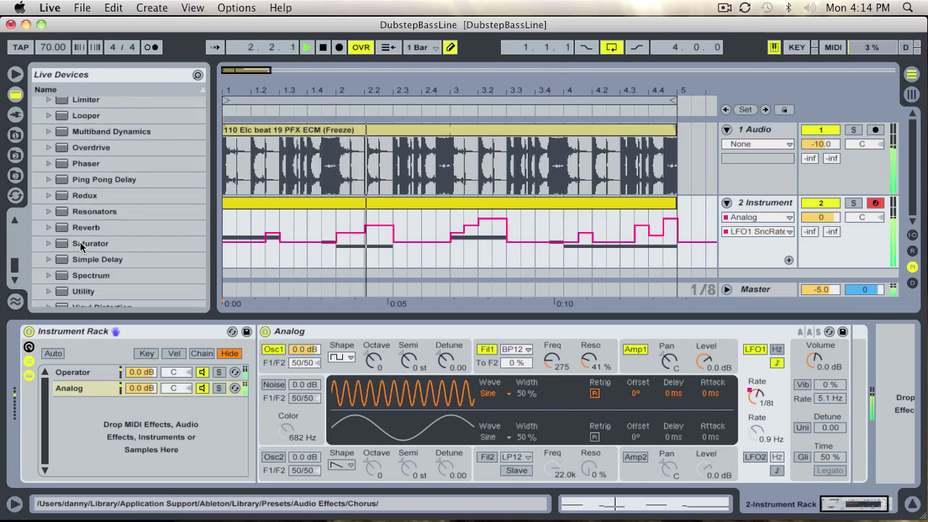
{"action": "scroll", "coordinate": [80, 246], "scroll_direction": "down", "scroll_amount": 2}
{"action": "scroll", "coordinate": [81, 247], "scroll_direction": "up", "scroll_amount": 5}
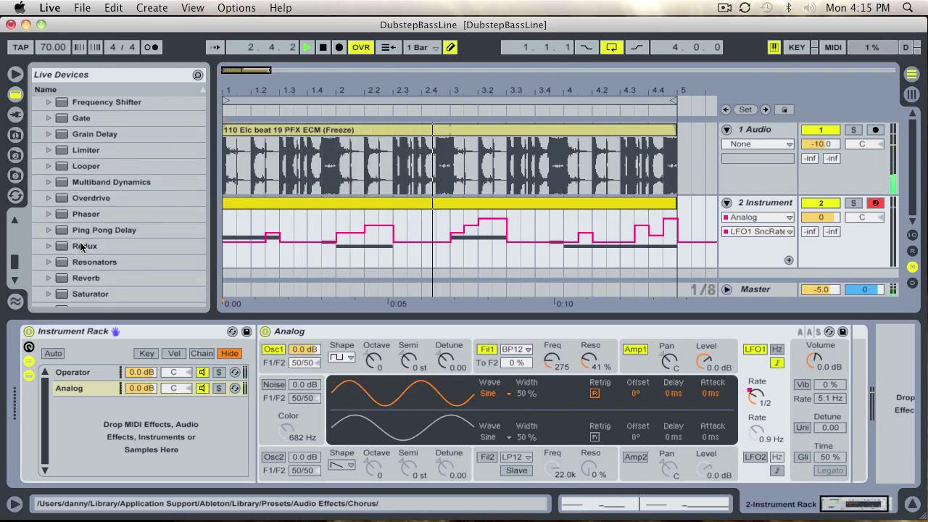
{"action": "left_click", "coordinate": [84, 199]}
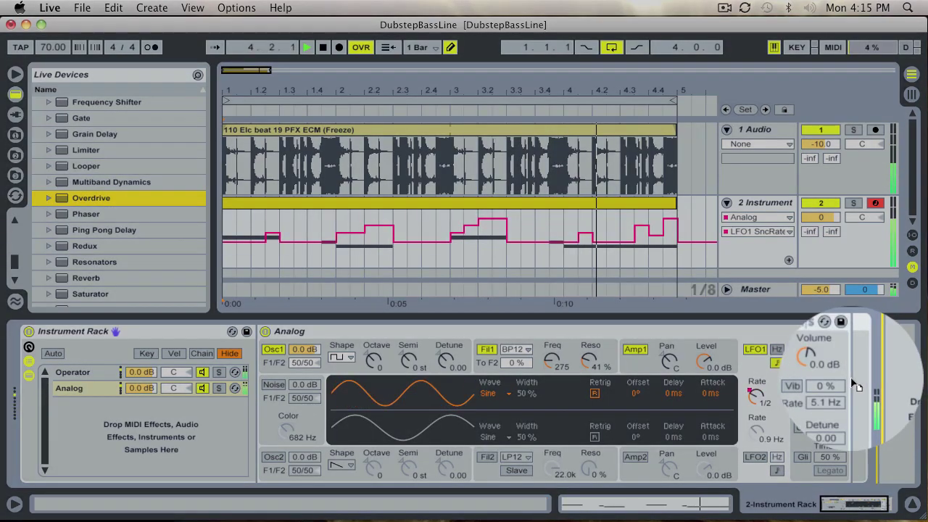
{"action": "left_click_drag", "start_coordinate": [856, 386], "coordinate": [881, 402]}
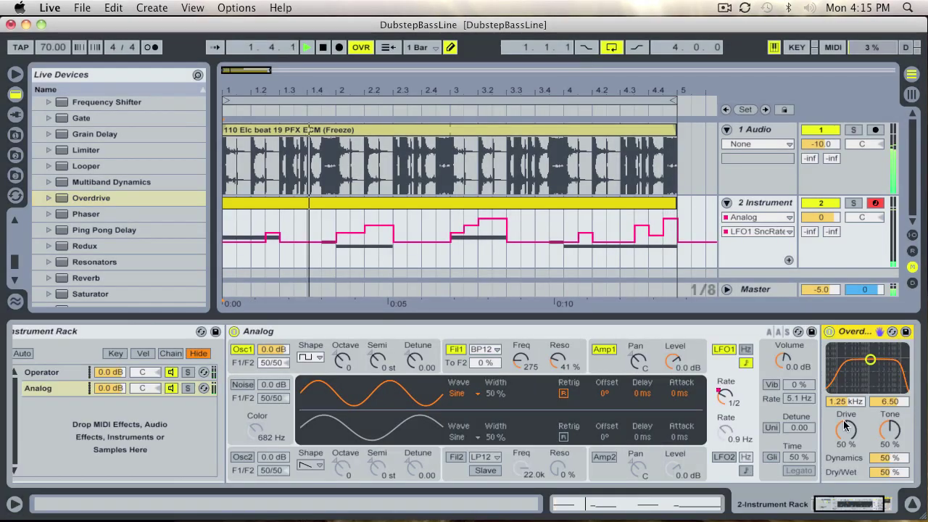
- Lower Overdrive's Drive amount to 30%
{"action": "left_click_drag", "start_coordinate": [841, 510], "coordinate": [849, 511]}
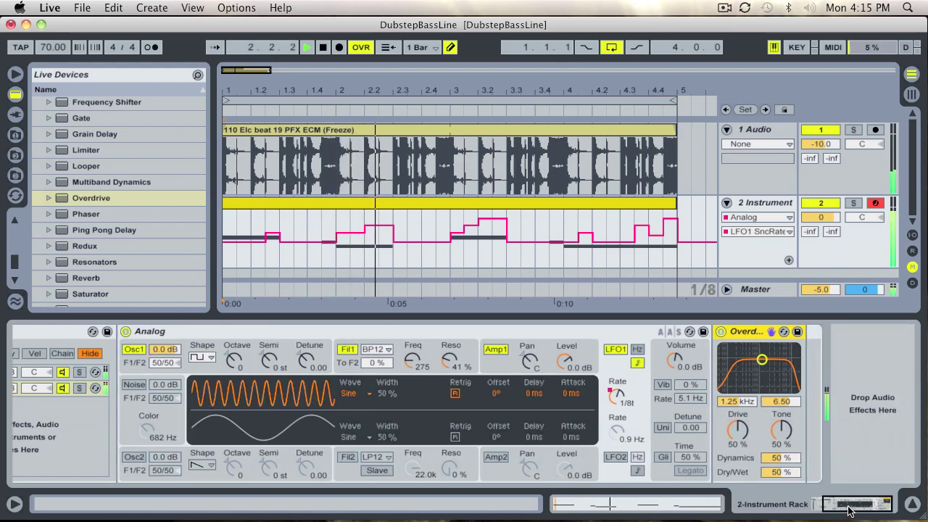
{"action": "left_click_drag", "start_coordinate": [738, 429], "coordinate": [738, 447]}
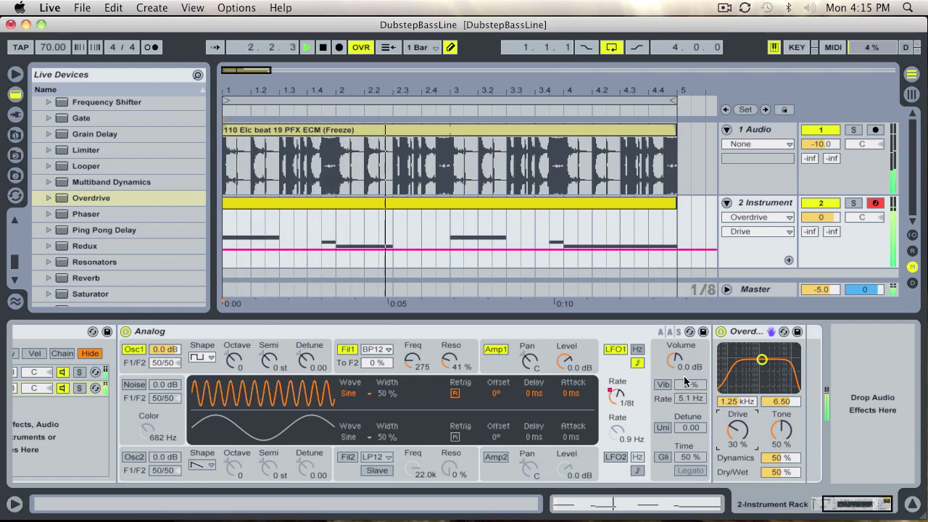
- Review Analog's Filter 1 frequency modulation by LFO1 and the LFO1 synced rate automation, and replay the loop from the start before stopping it
{"action": "left_click", "coordinate": [822, 508]}
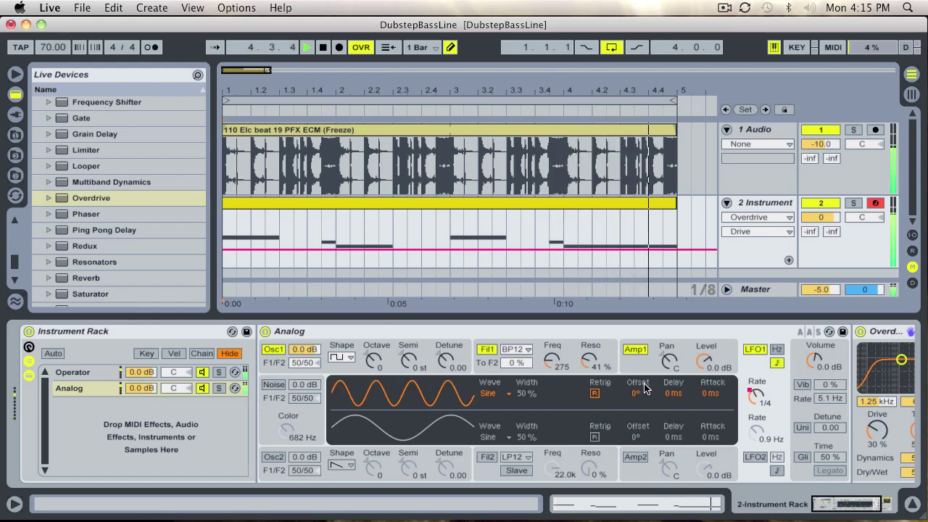
{"action": "left_click", "coordinate": [760, 400]}
{"action": "left_click", "coordinate": [519, 363]}
{"action": "left_click", "coordinate": [524, 436]}
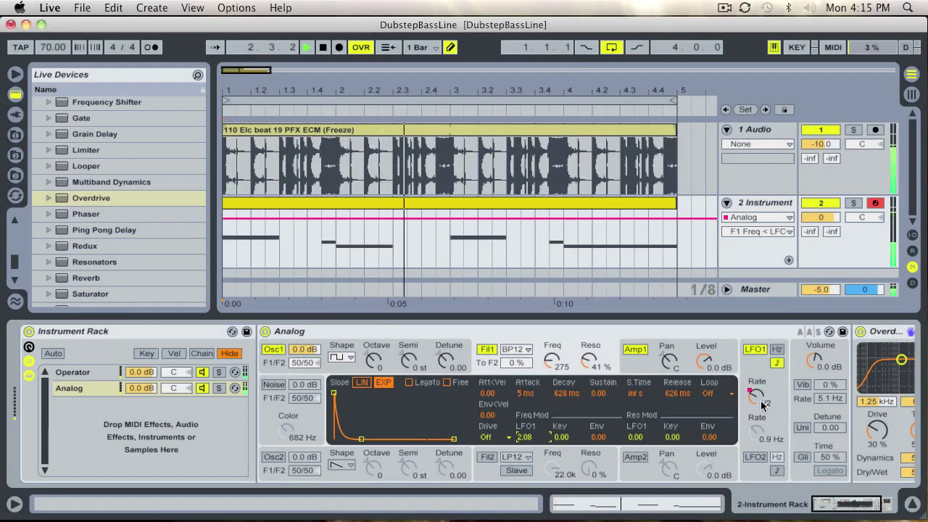
{"action": "left_click", "coordinate": [758, 399]}
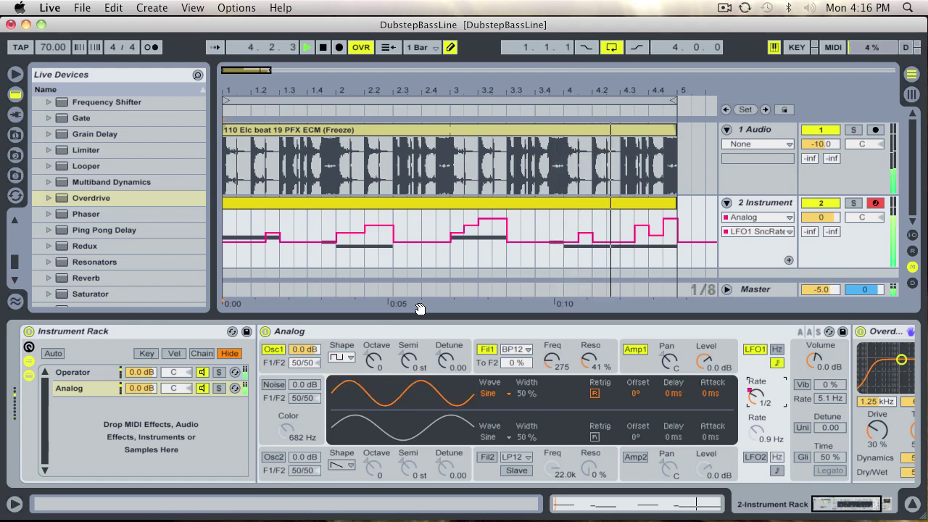
{"action": "key", "text": "space"}
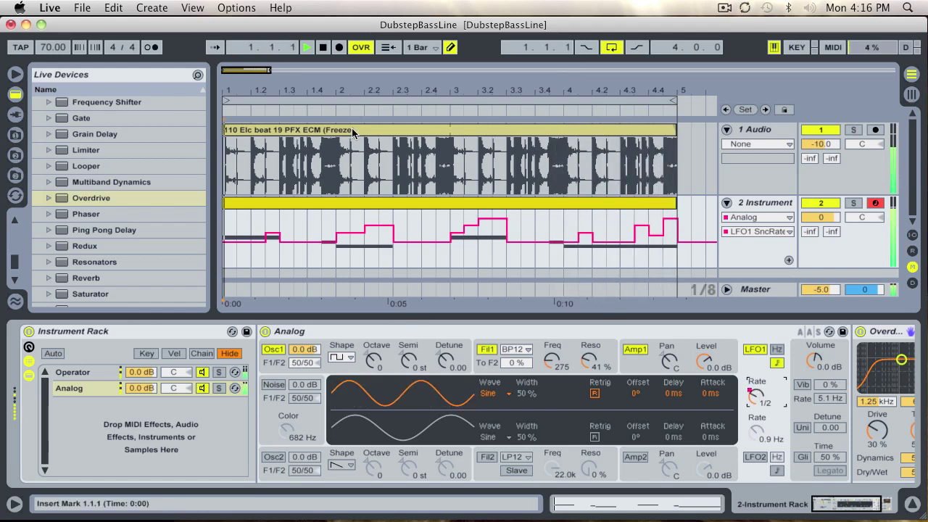
{"action": "left_click", "coordinate": [323, 47]}
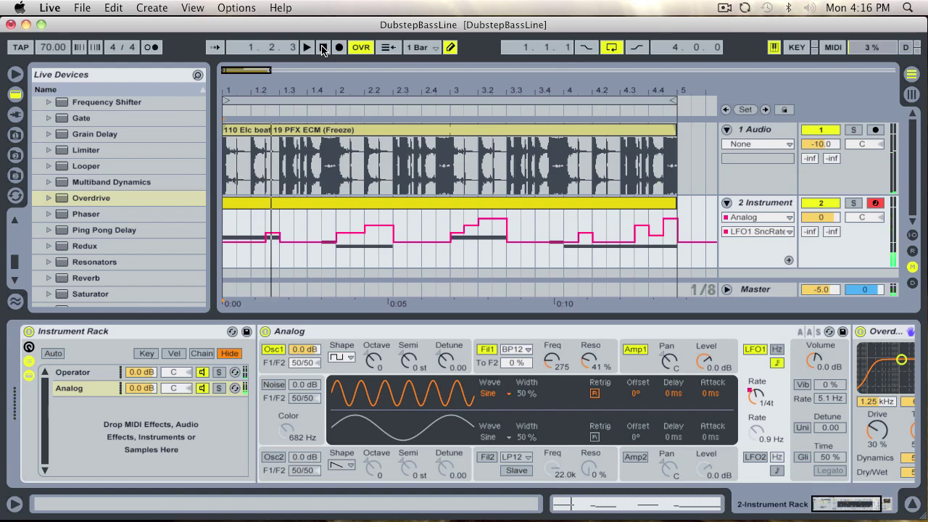